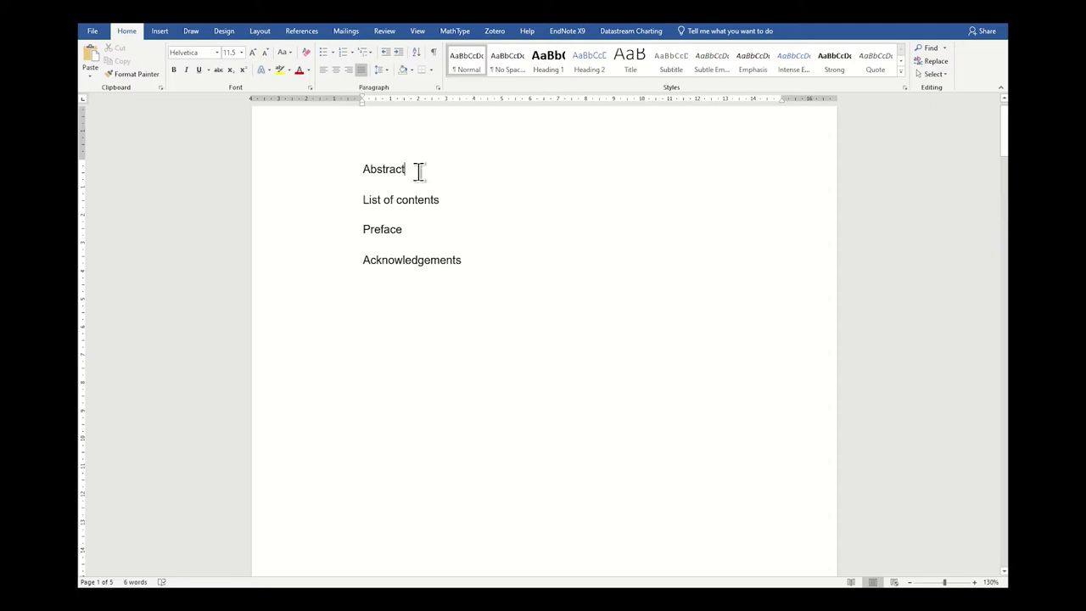
Step: Apply the Heading 1 style to the Abstract, List of contents, Preface and Acknowledgements lines
drag(416, 172, 348, 172)
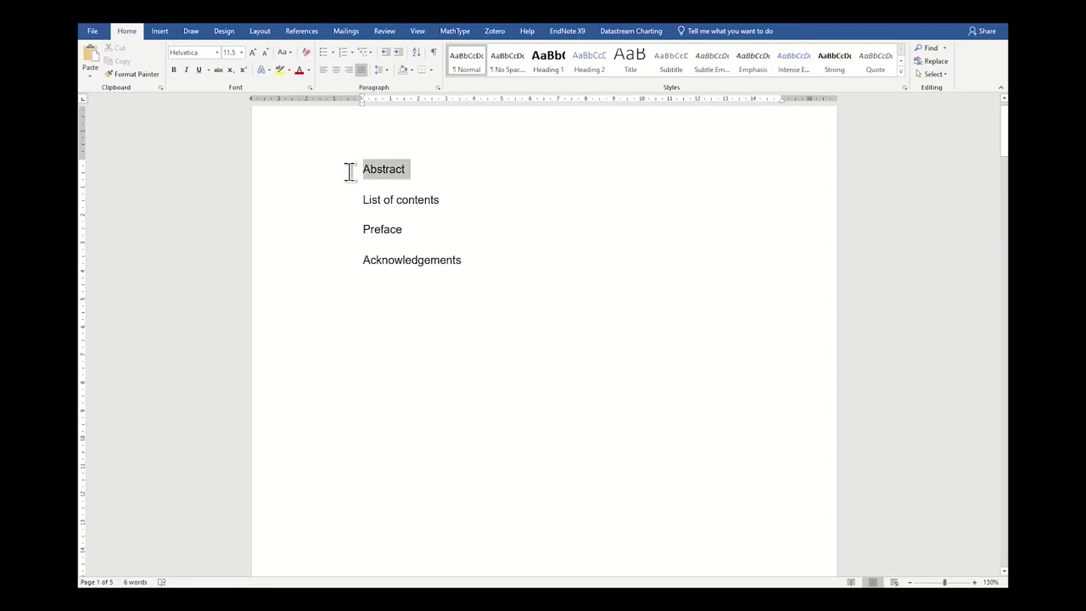
click(551, 61)
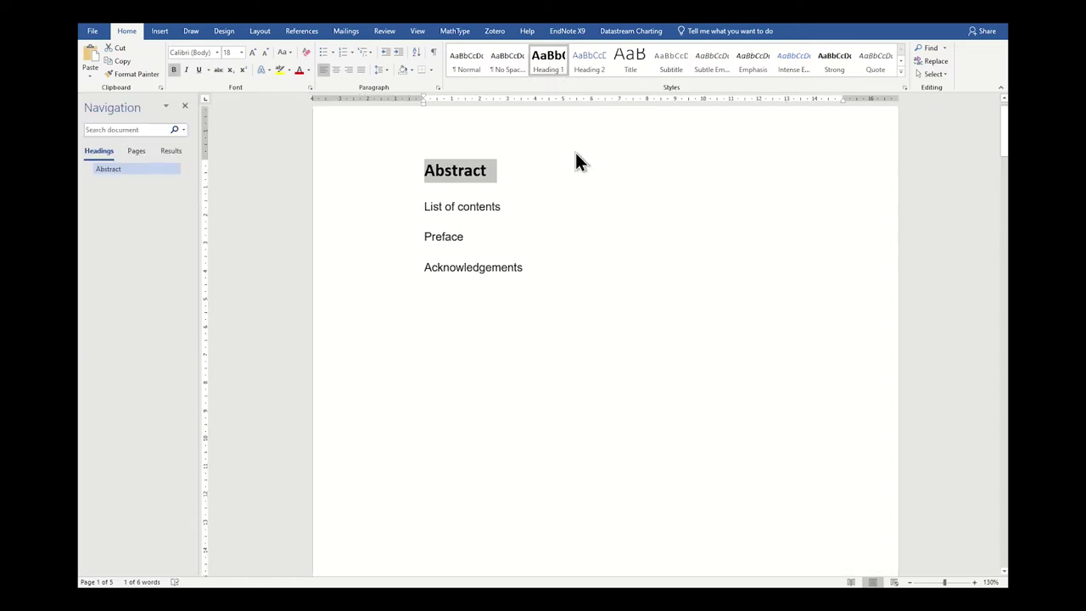
click(484, 208)
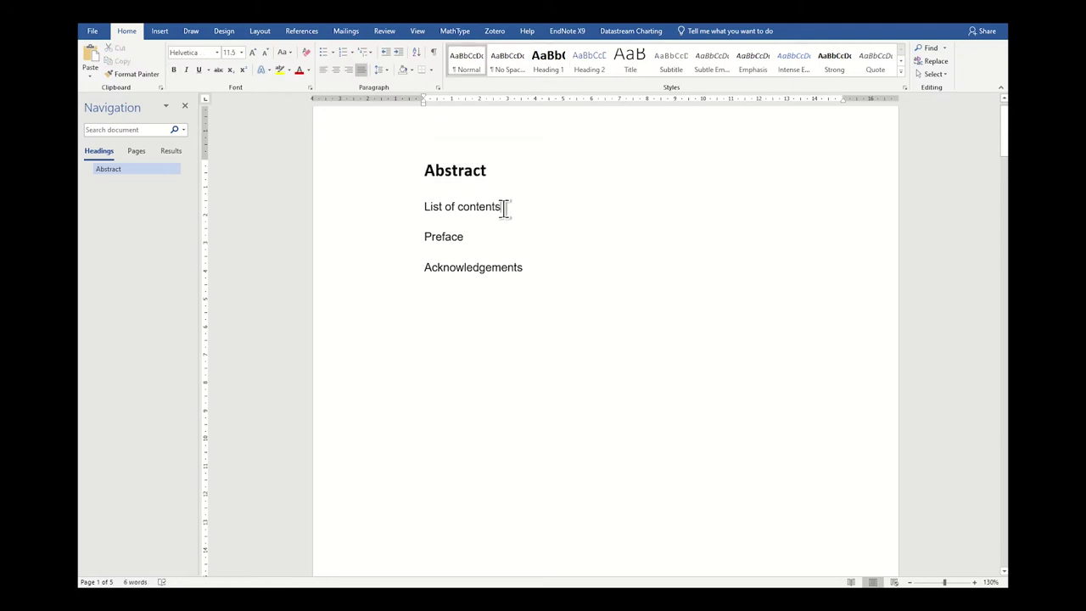
drag(504, 208, 425, 207)
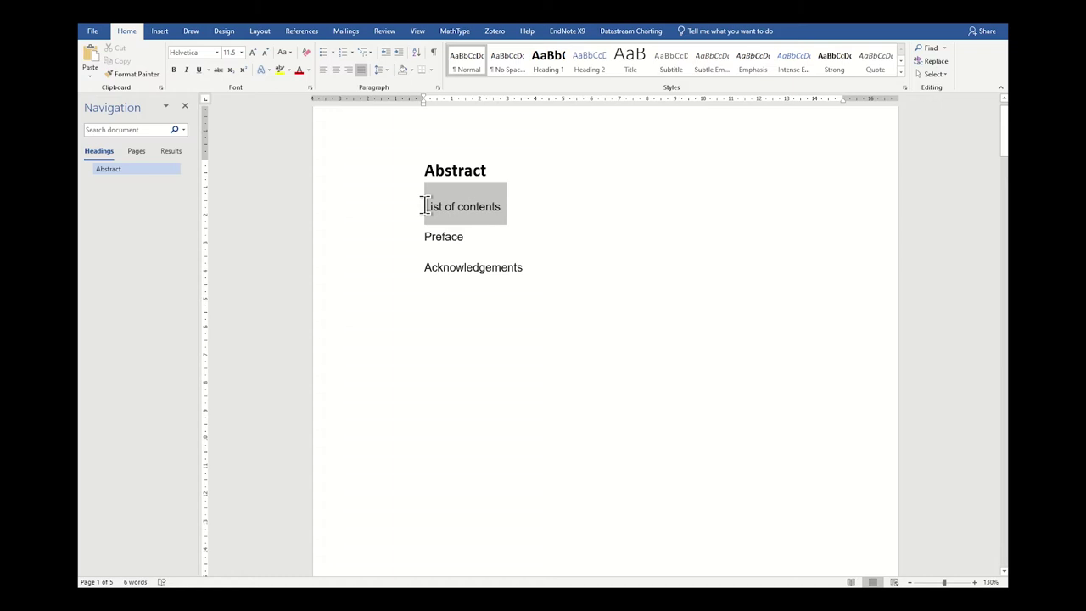
click(477, 206)
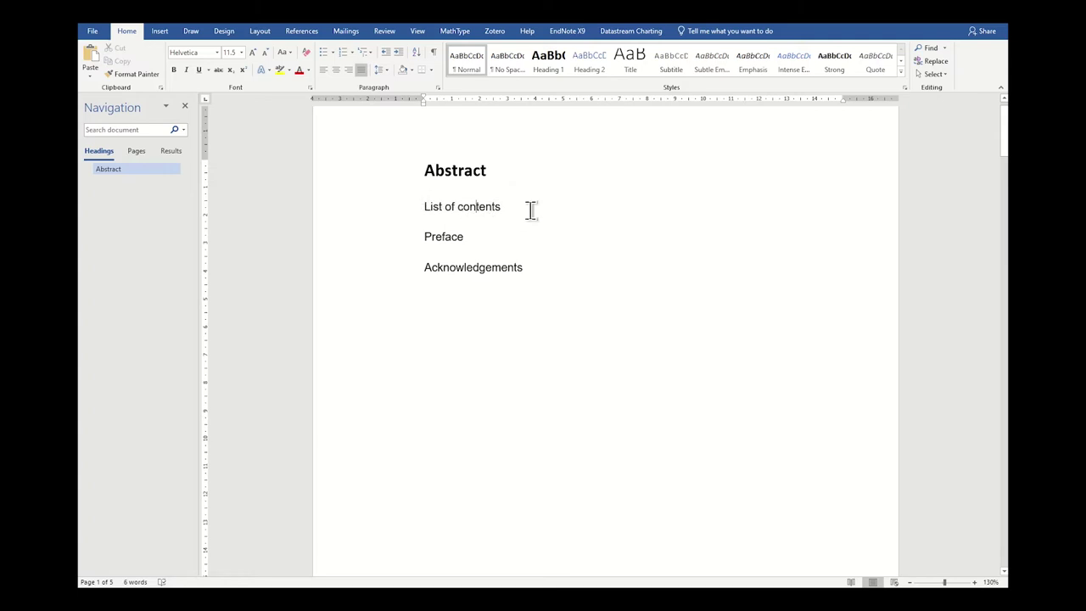
click(560, 64)
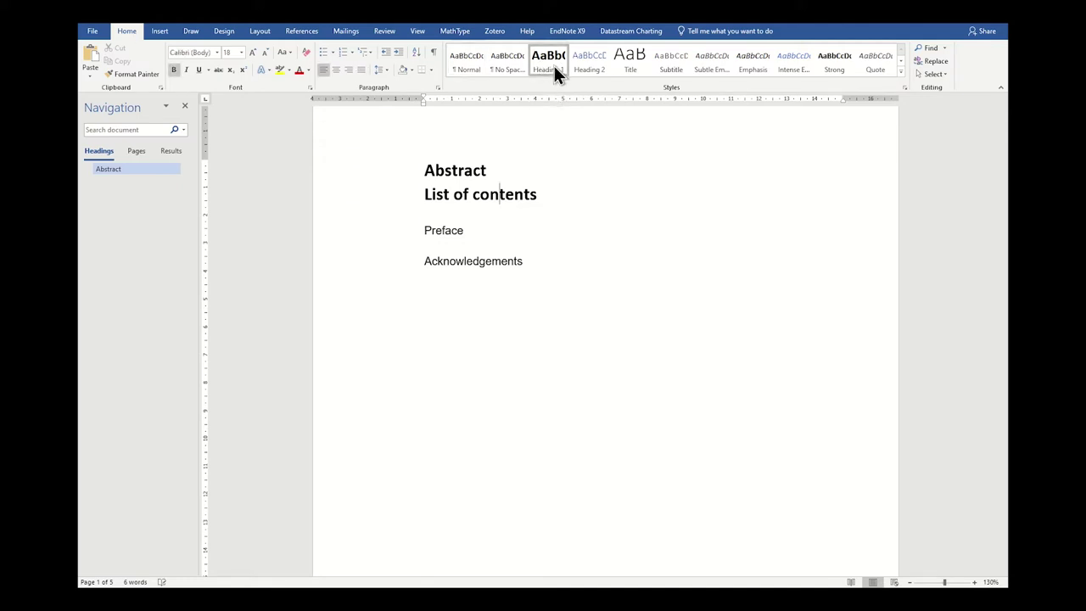
click(552, 67)
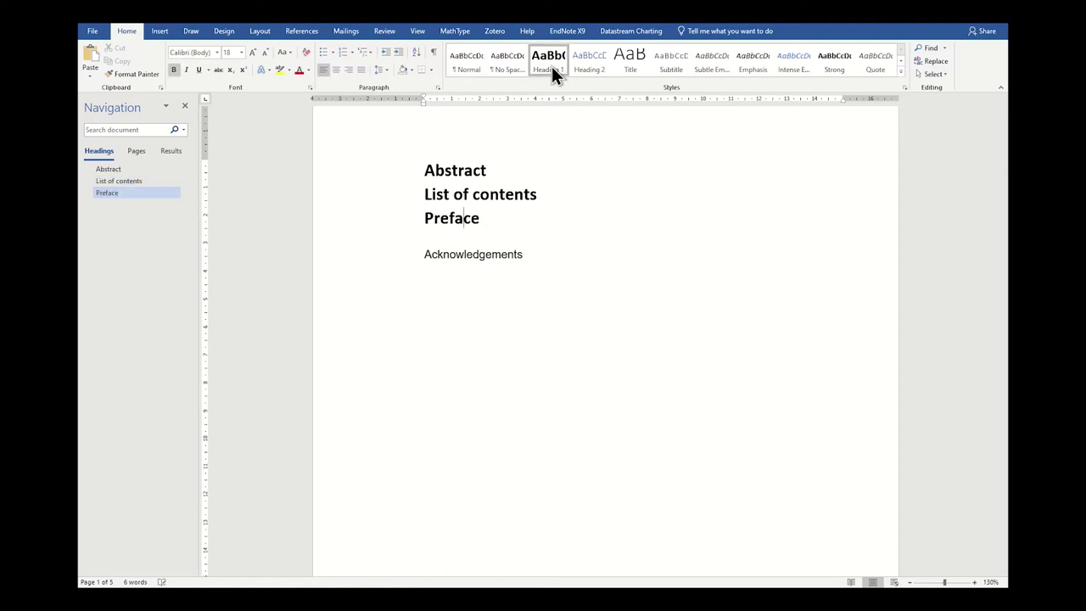
click(481, 252)
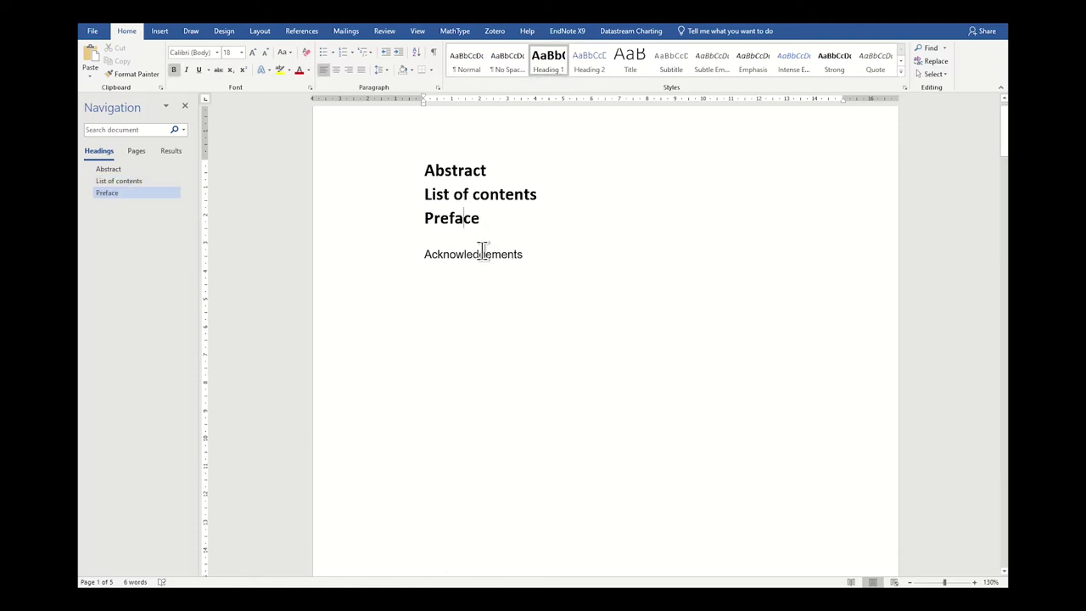
click(554, 60)
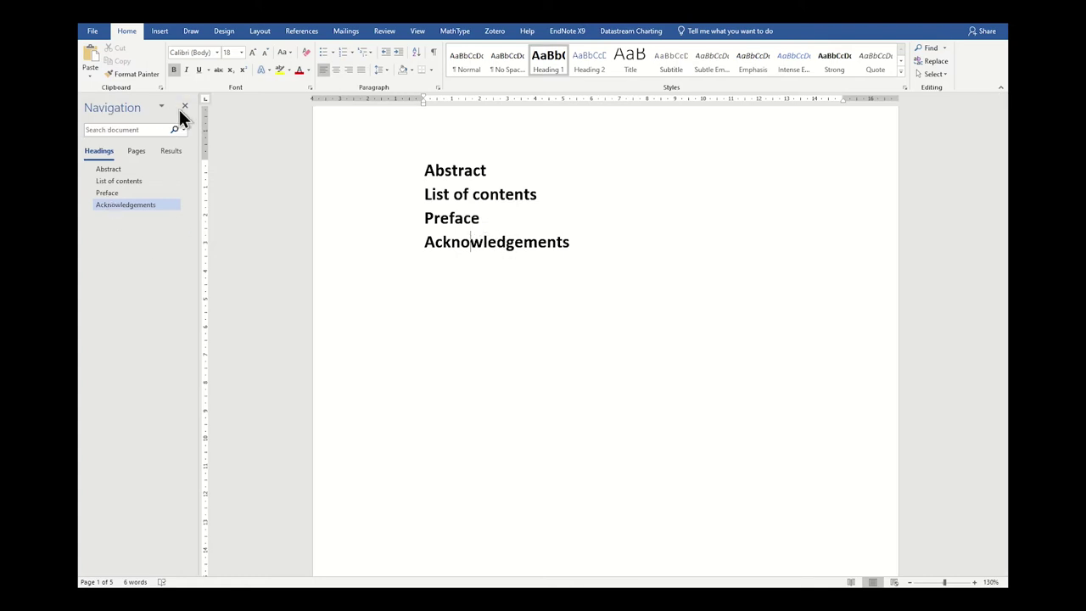
Step: Jump back and forth between the Abstract, List of contents, Preface and Acknowledgements headings to check document navigation
click(154, 167)
click(151, 180)
click(150, 194)
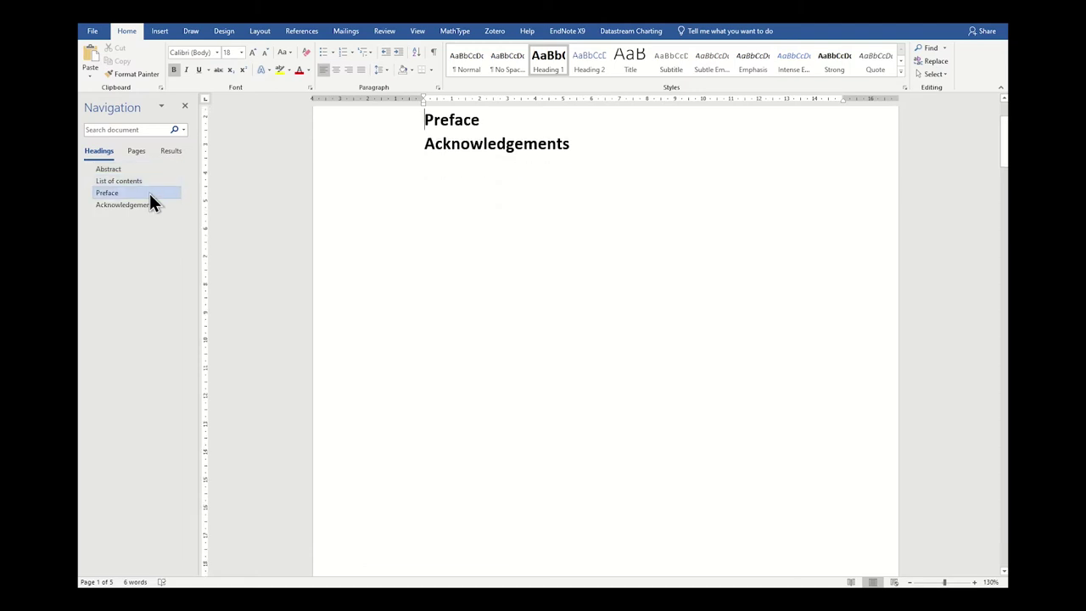
click(143, 206)
click(144, 192)
click(131, 181)
click(125, 170)
click(128, 181)
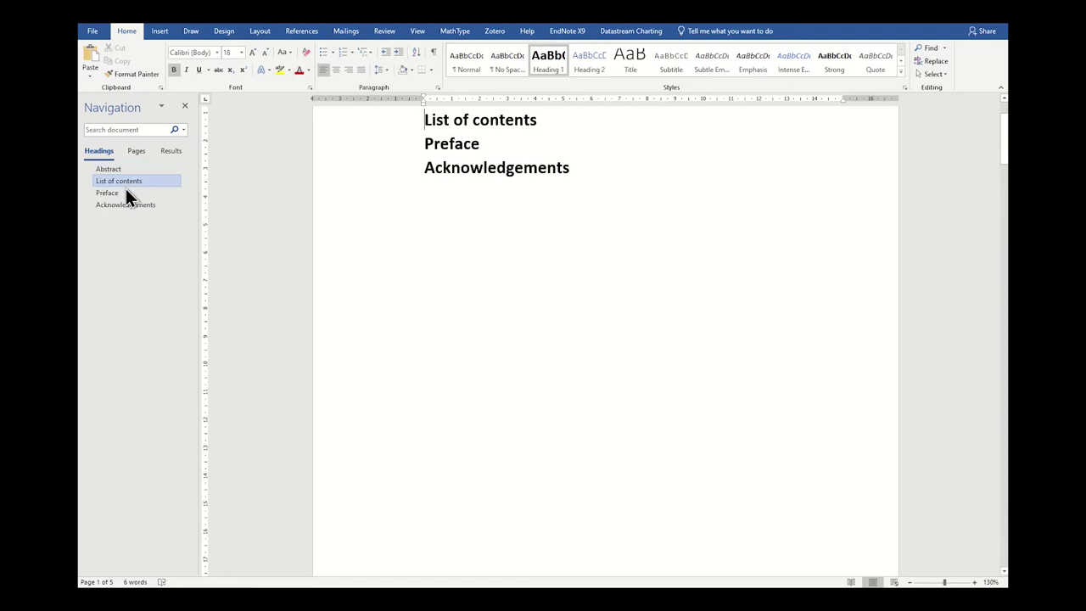
click(124, 192)
click(127, 205)
click(128, 192)
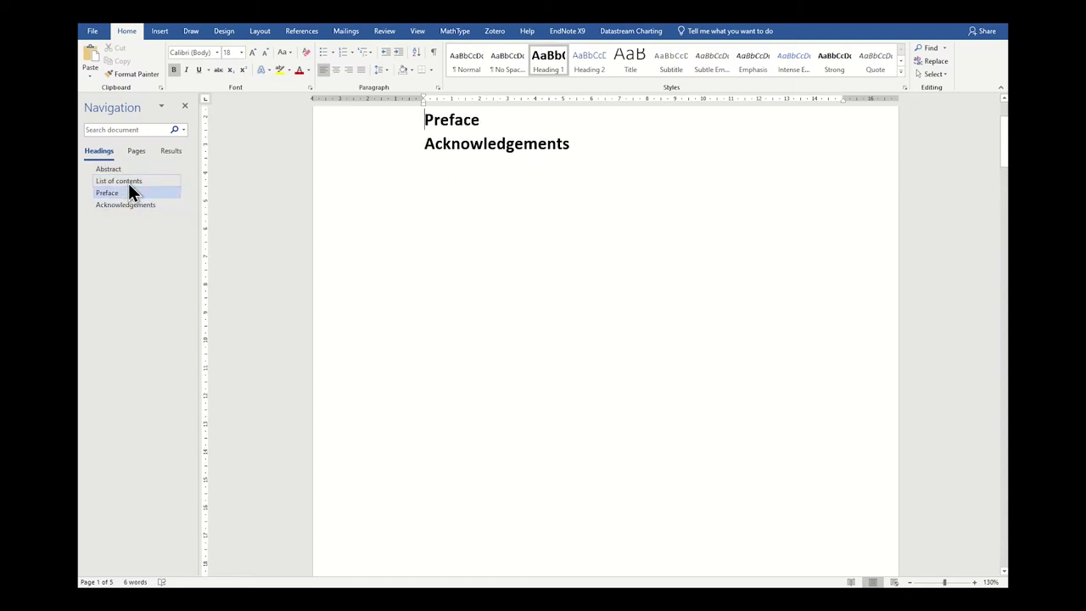
click(131, 180)
click(133, 172)
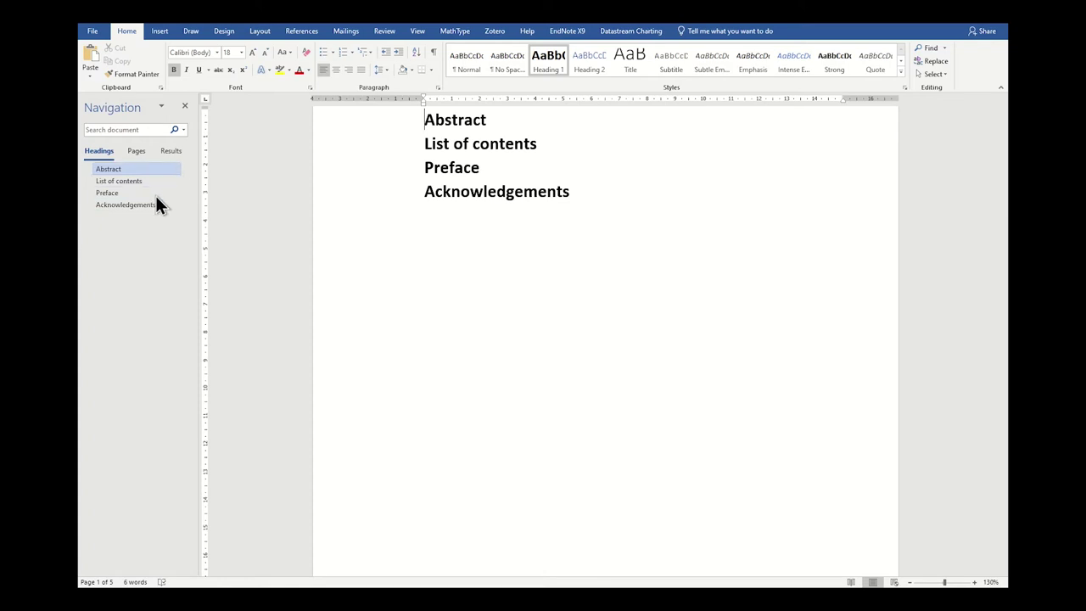
Step: Add placeholder body text below the Abstract heading with the =lorem() function
scroll(616, 243, up, 1)
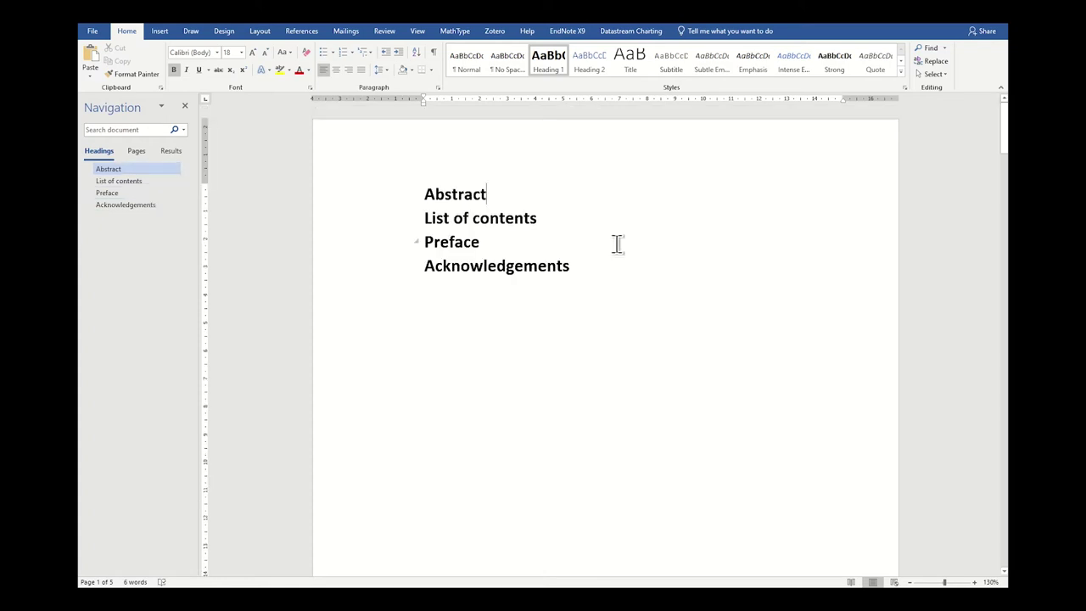
key(End)
key(Return)
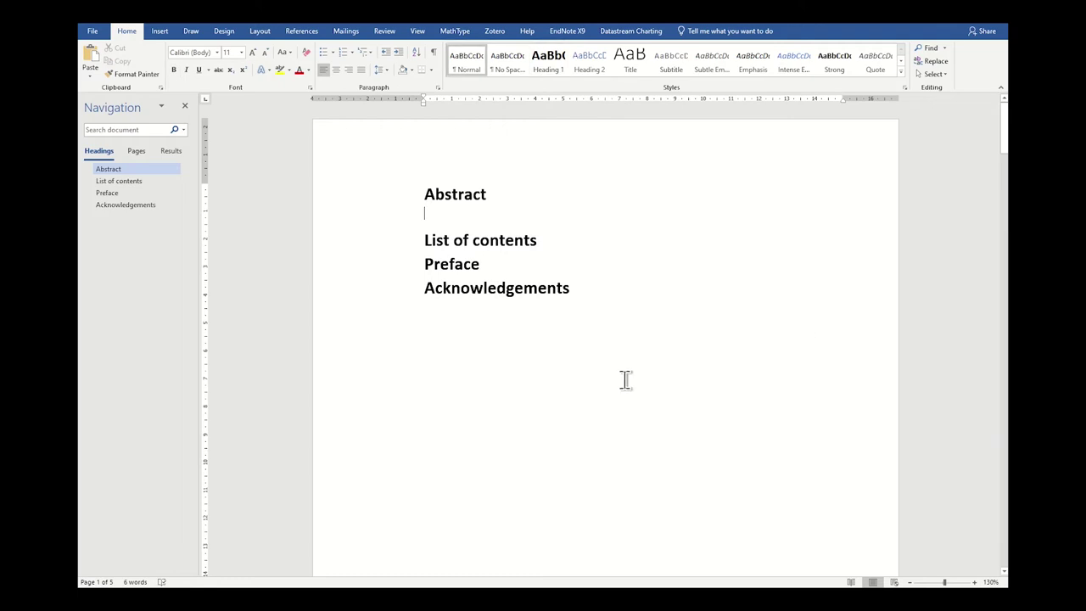
text(=lorem())
key(Return)
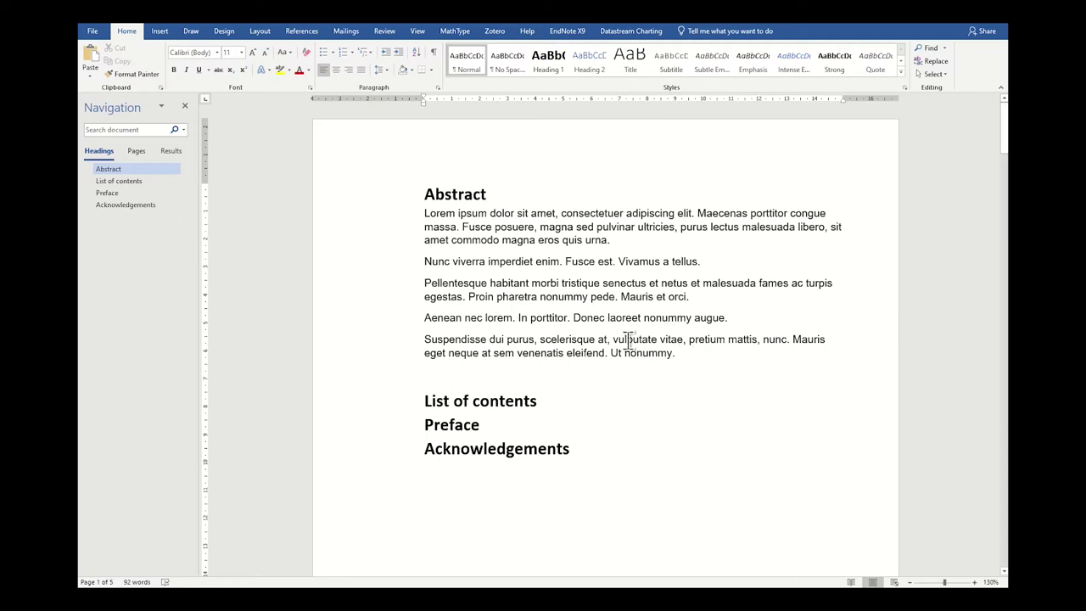
drag(683, 355, 378, 216)
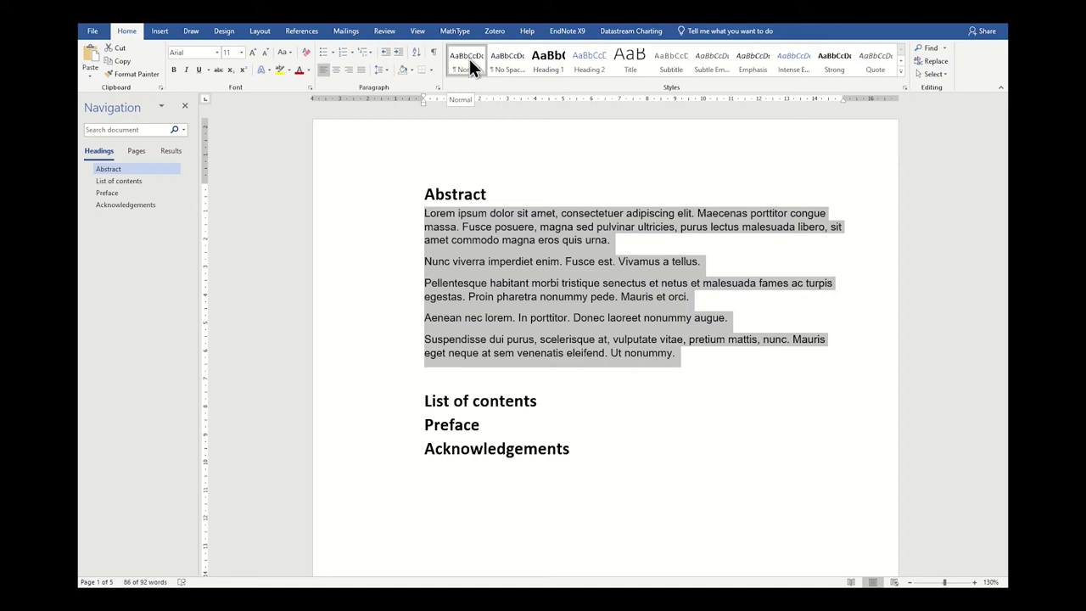
click(705, 355)
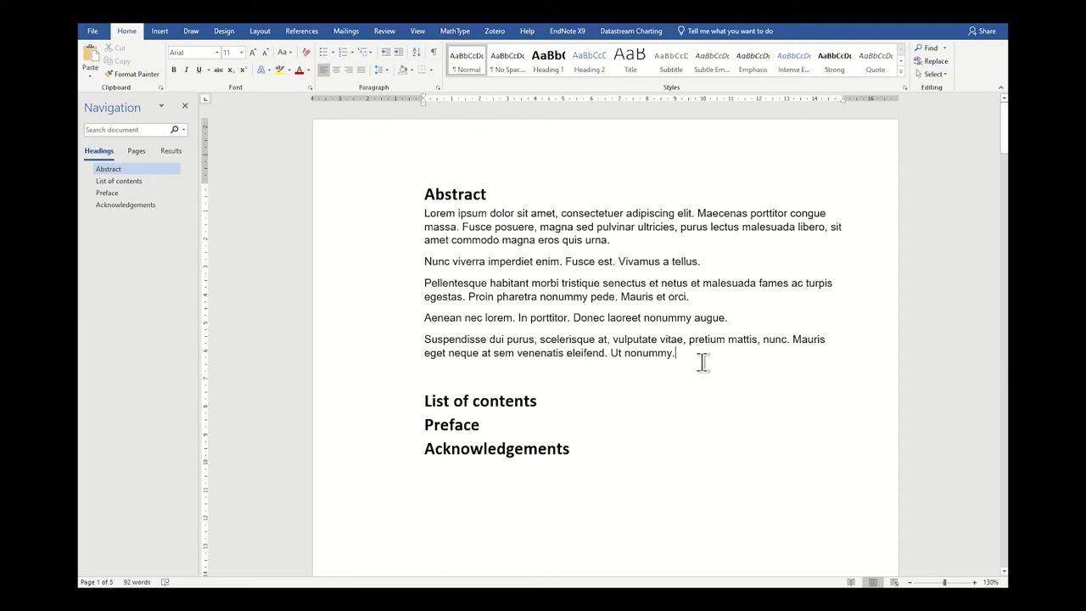
drag(424, 213, 711, 374)
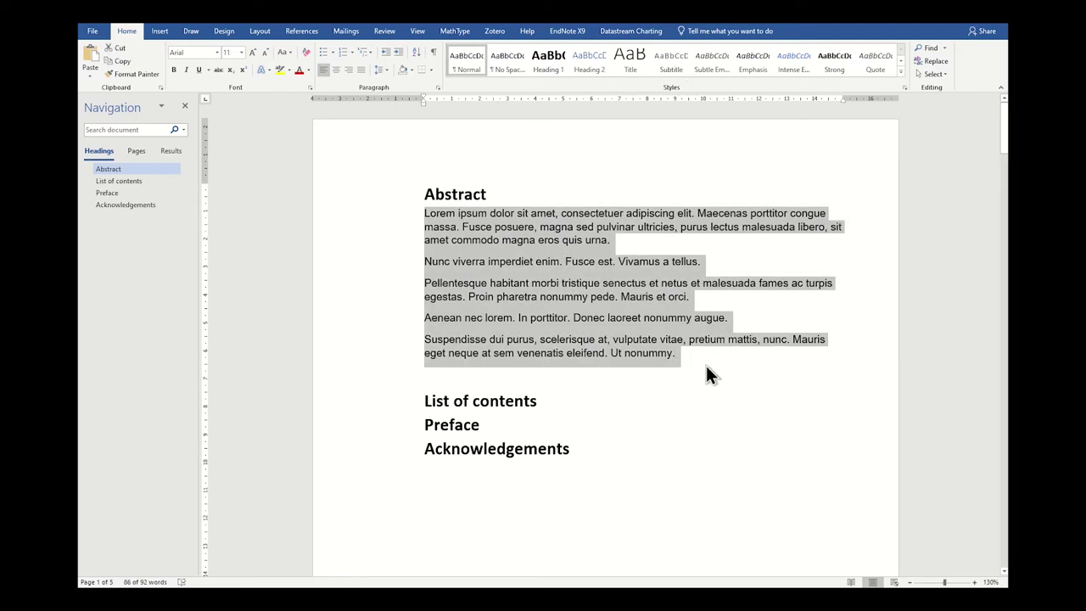
click(708, 367)
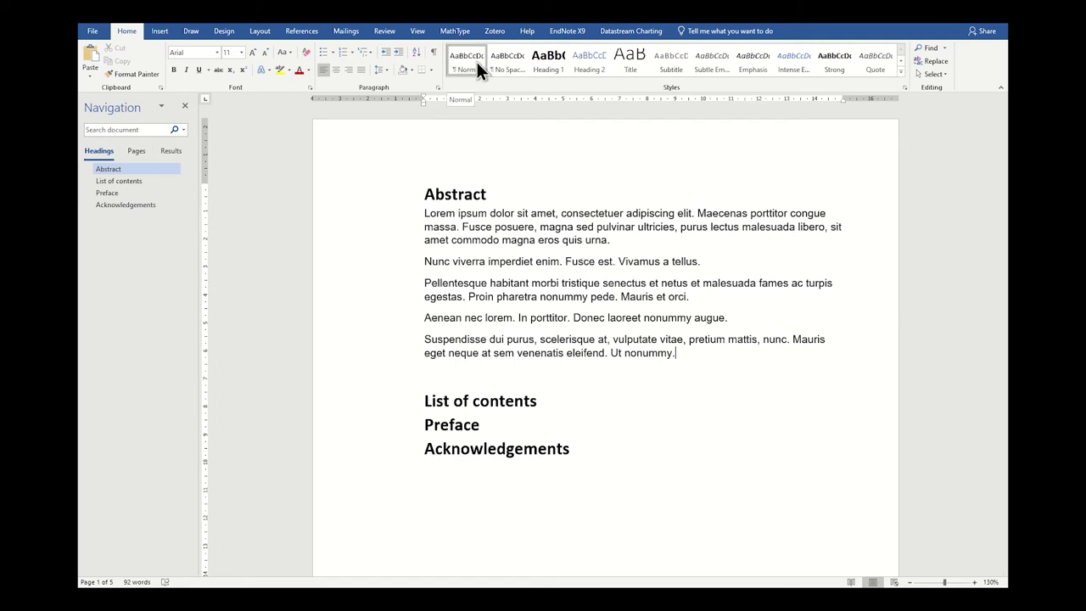
drag(683, 356, 389, 212)
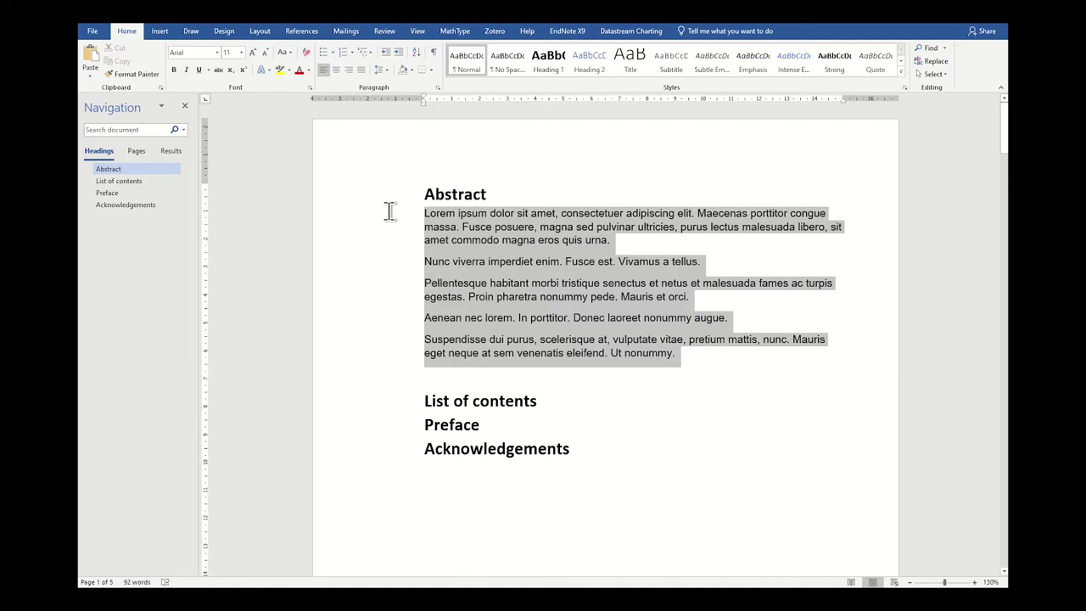
click(711, 352)
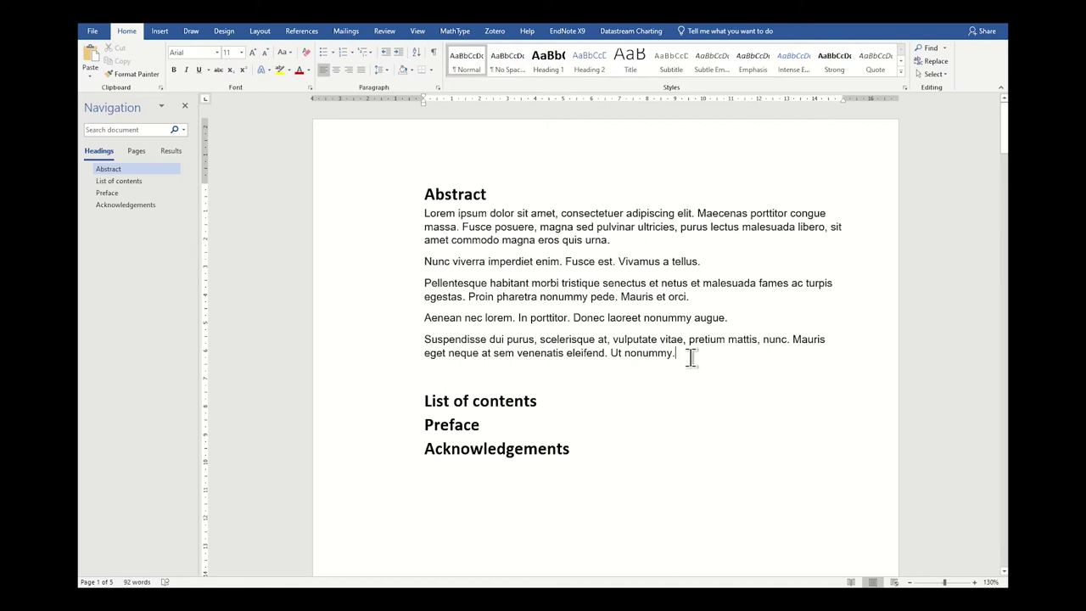
Step: Set the font of all placeholder paragraphs under Abstract to Times New Roman, keeping the font size as it is
drag(677, 353, 395, 223)
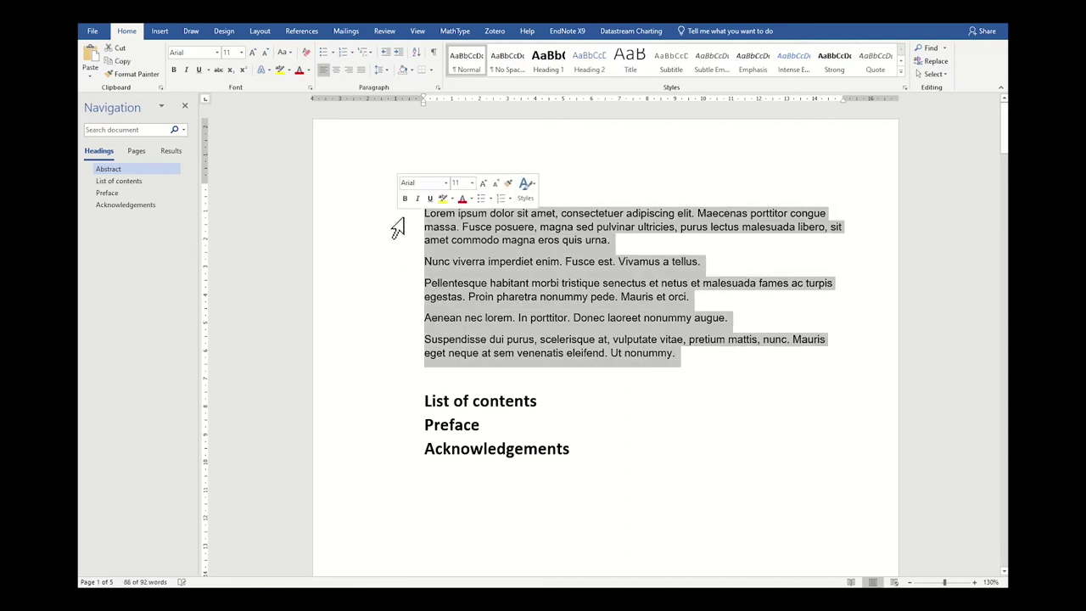
click(217, 51)
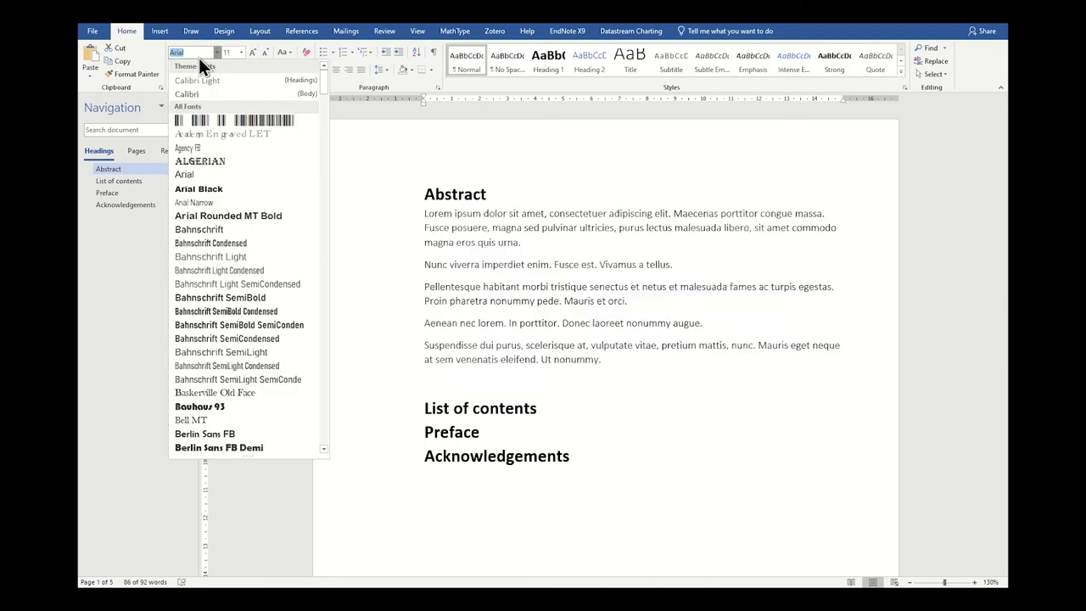
text(Times New Ro)
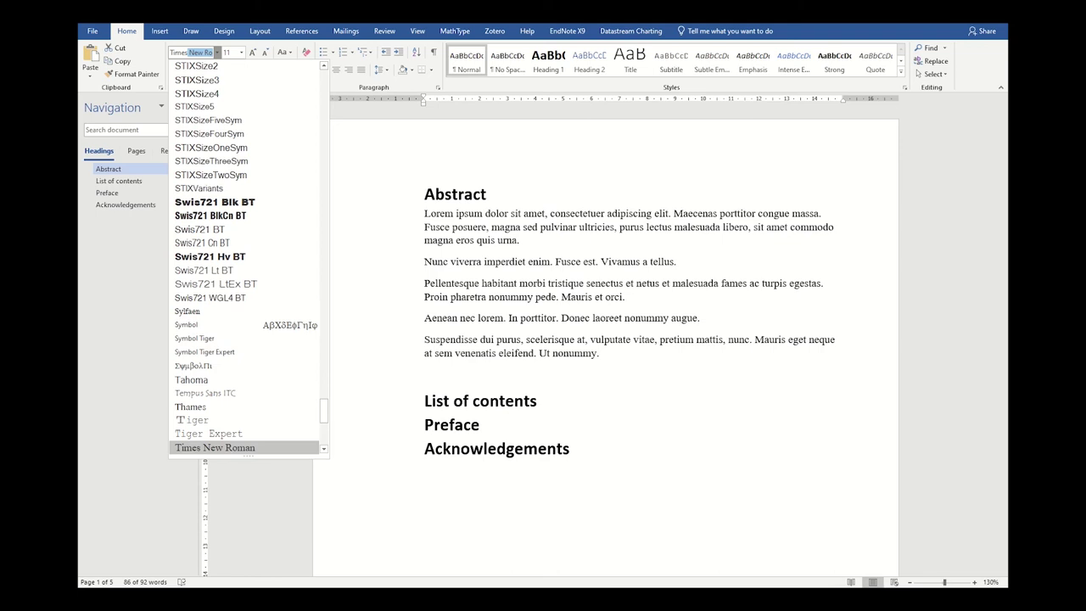
key(Return)
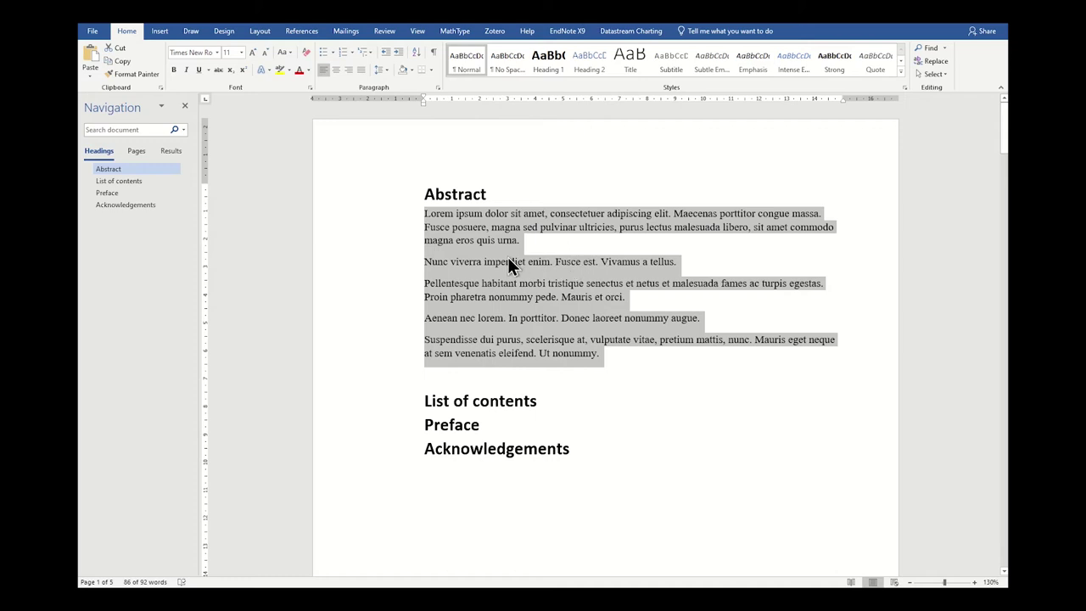
click(241, 51)
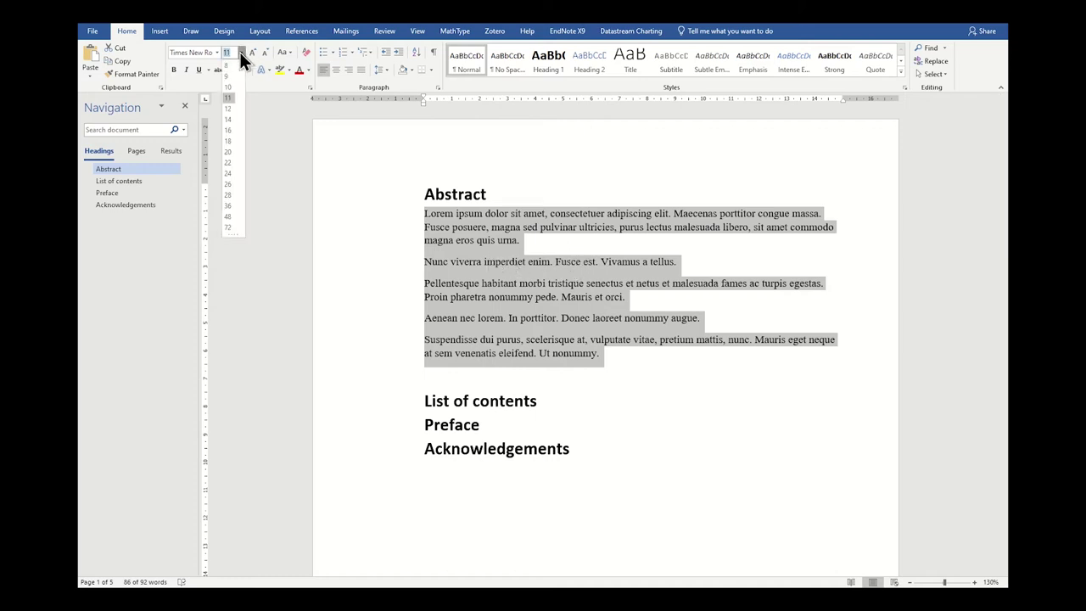
click(242, 52)
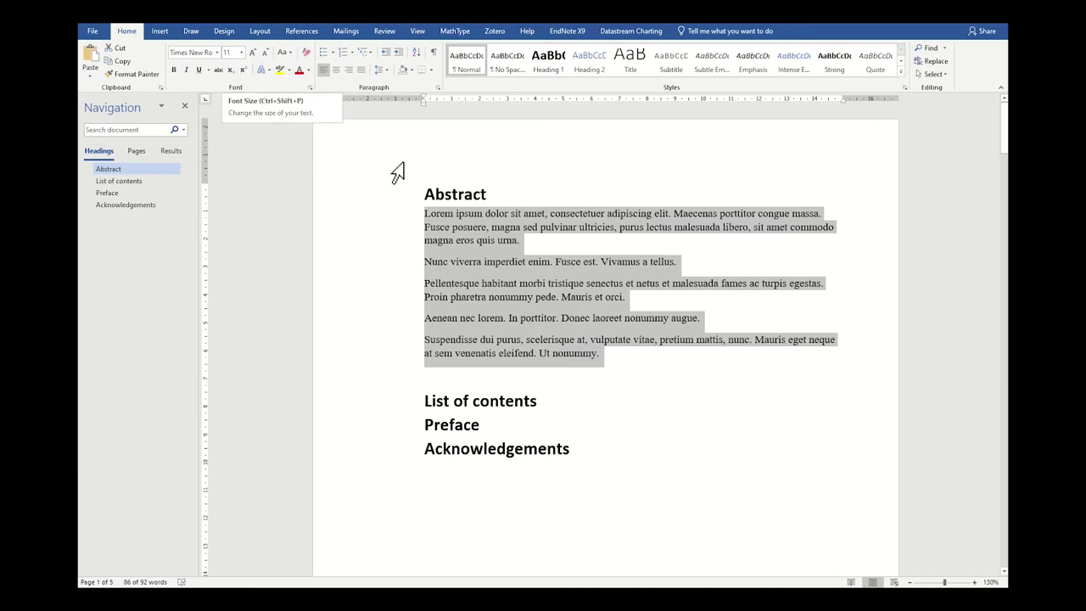
Step: Update the Normal style to match the selected Abstract paragraphs
right_click(465, 61)
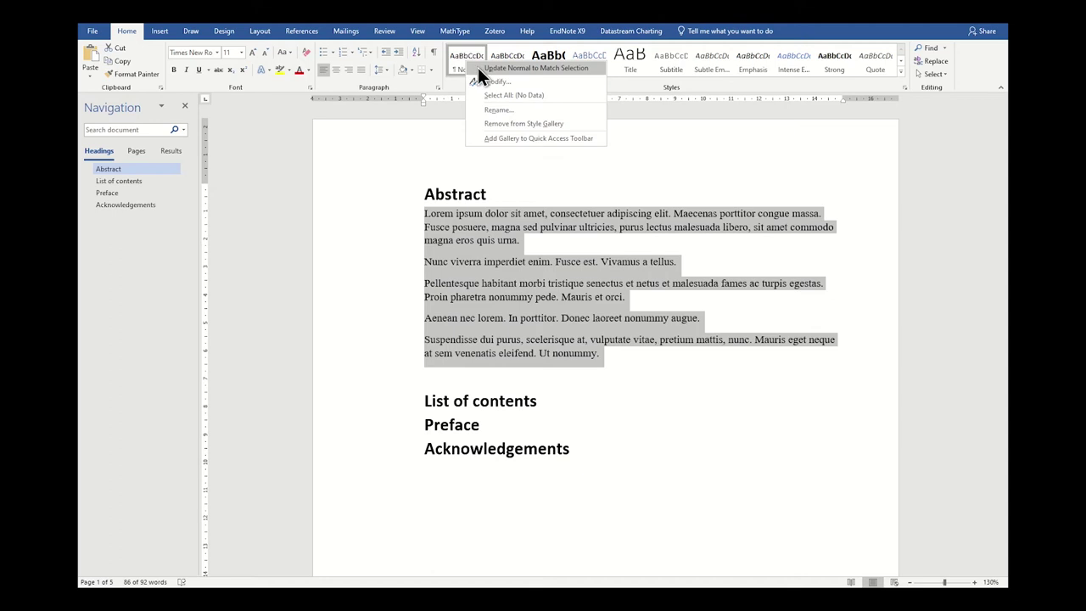
right_click(474, 71)
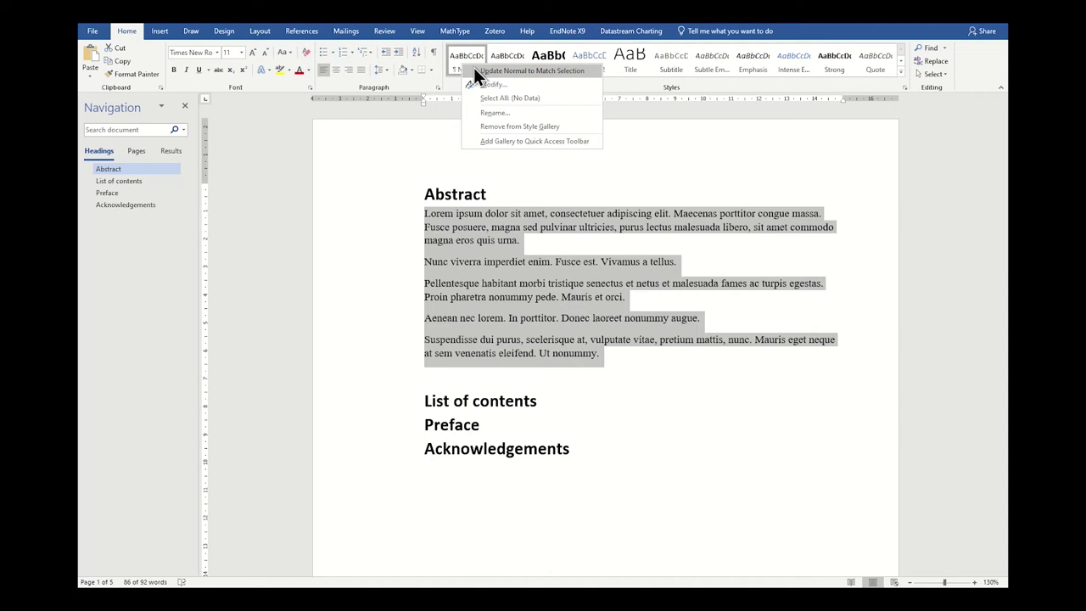
click(510, 70)
Step: Add placeholder body text below the Preface heading with the =lorem() function
click(585, 399)
click(580, 421)
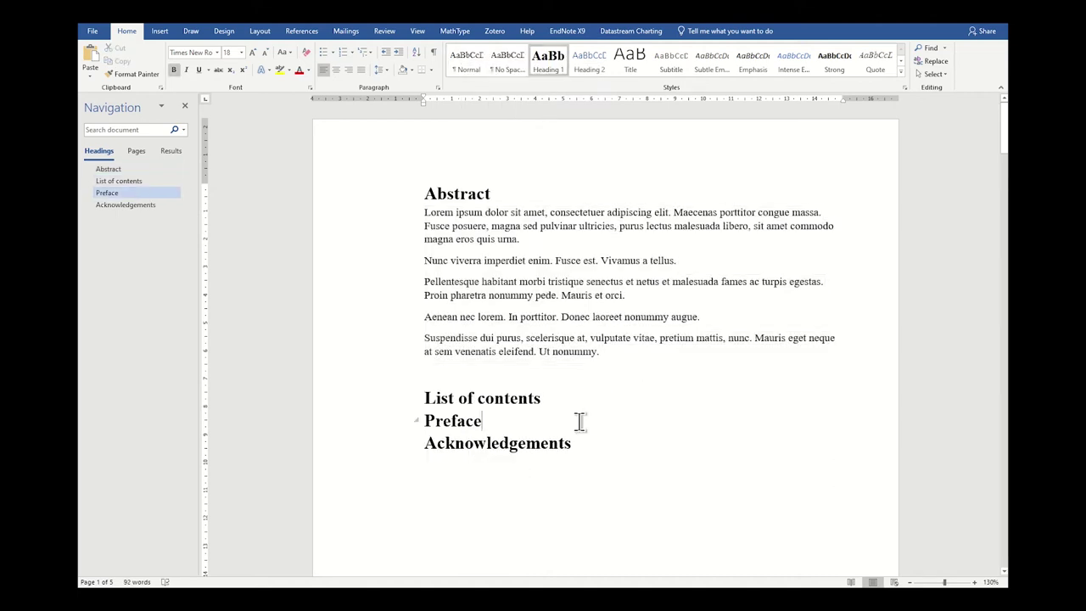
key(Return)
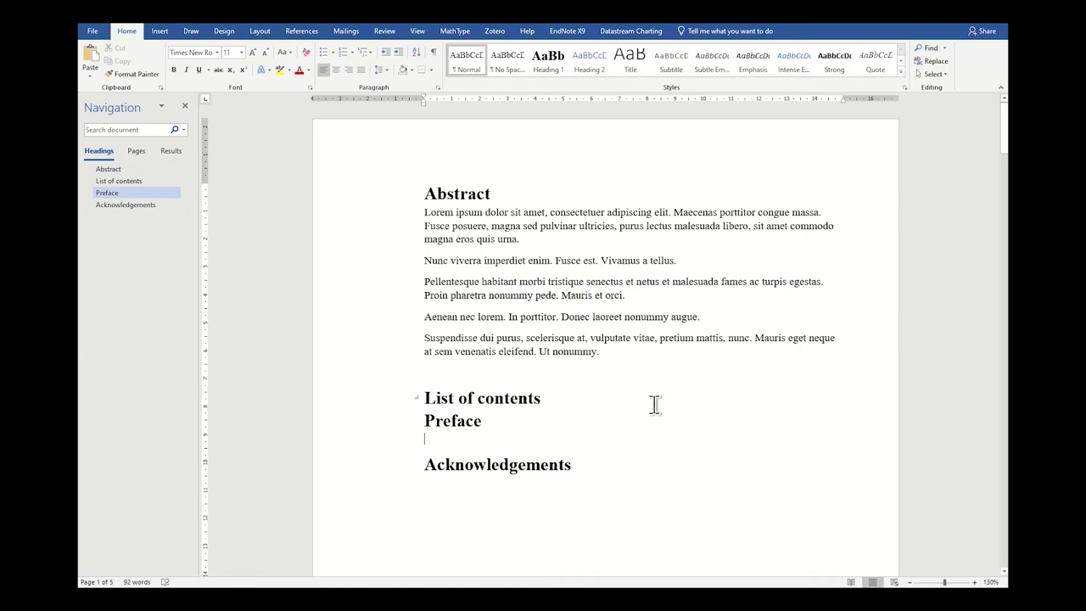
text(=lorem())
key(Return)
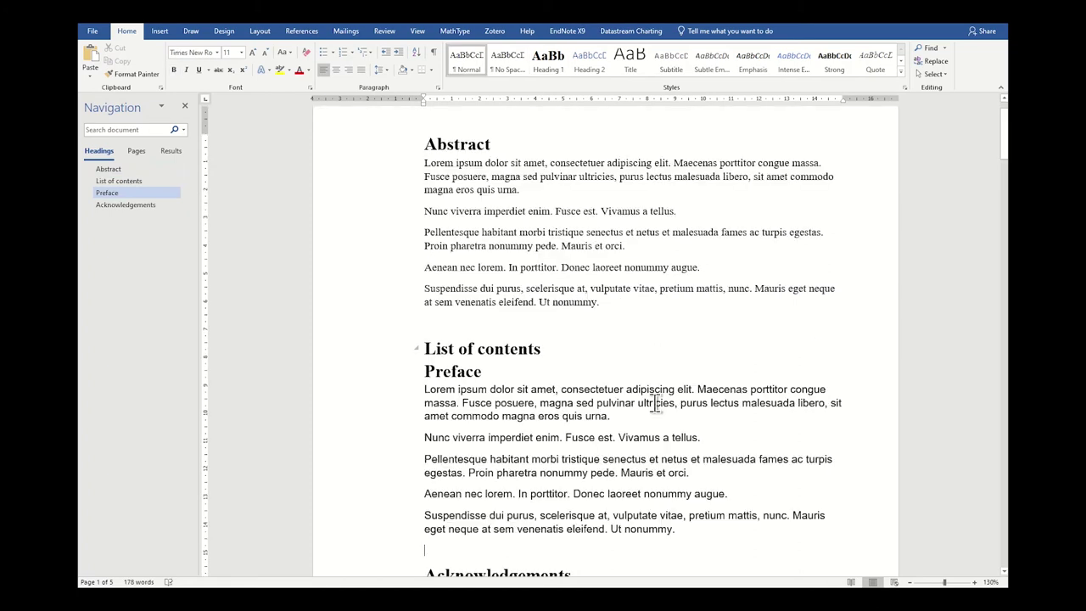
Step: Apply the Normal style to the remaining placeholder paragraphs under the Preface heading
click(499, 437)
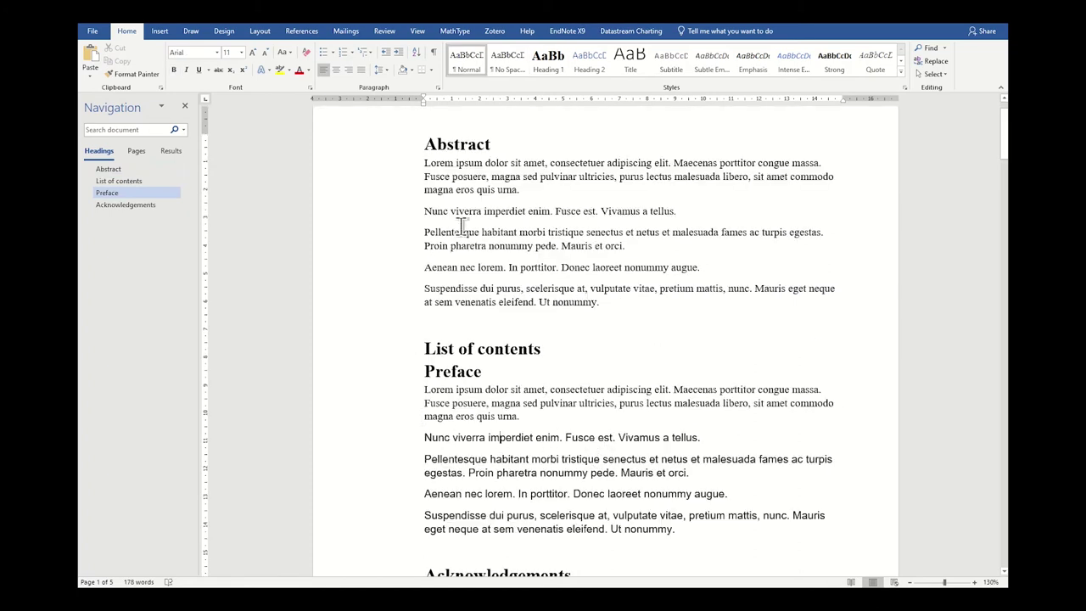
click(470, 64)
click(500, 460)
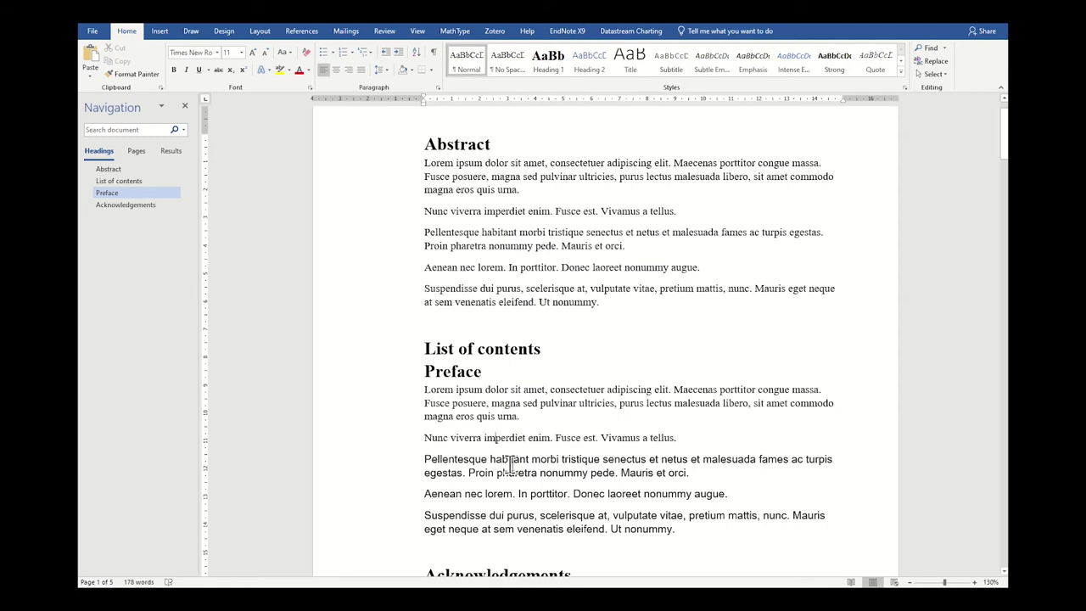
click(467, 63)
drag(684, 530, 387, 502)
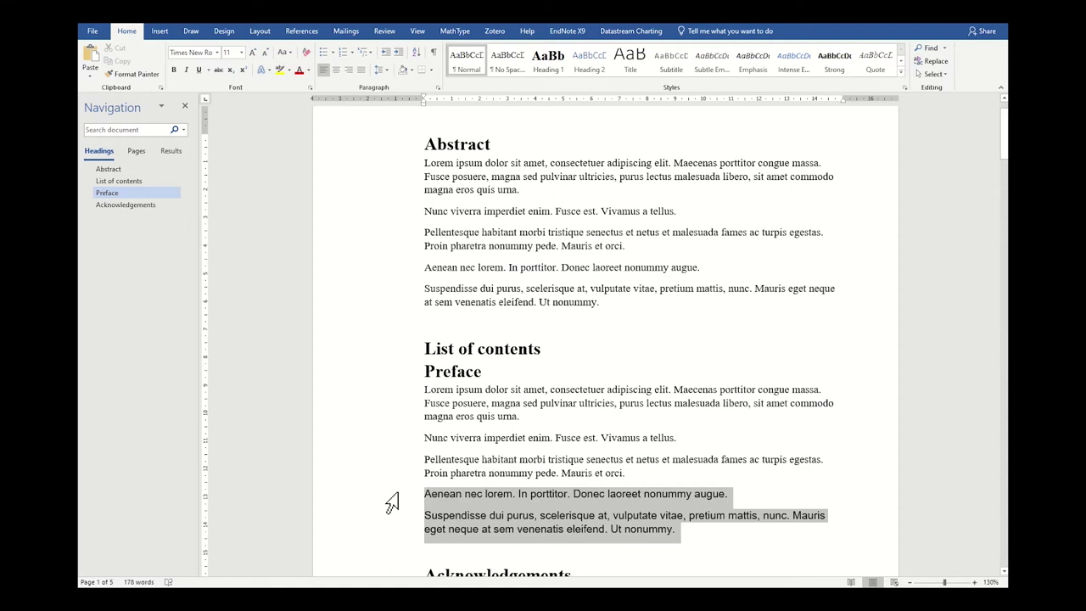
click(466, 54)
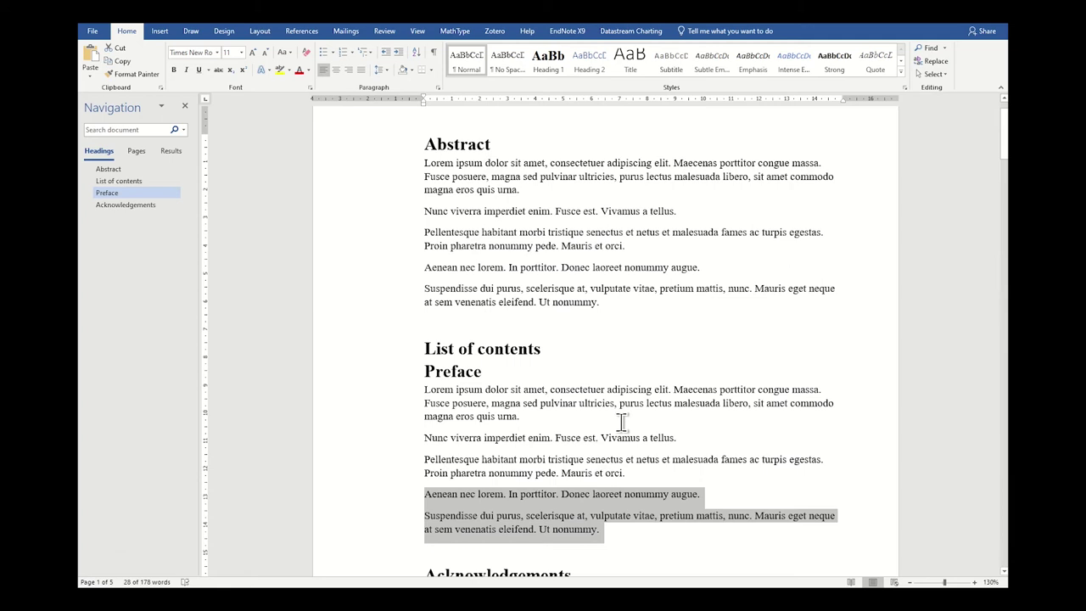
click(612, 526)
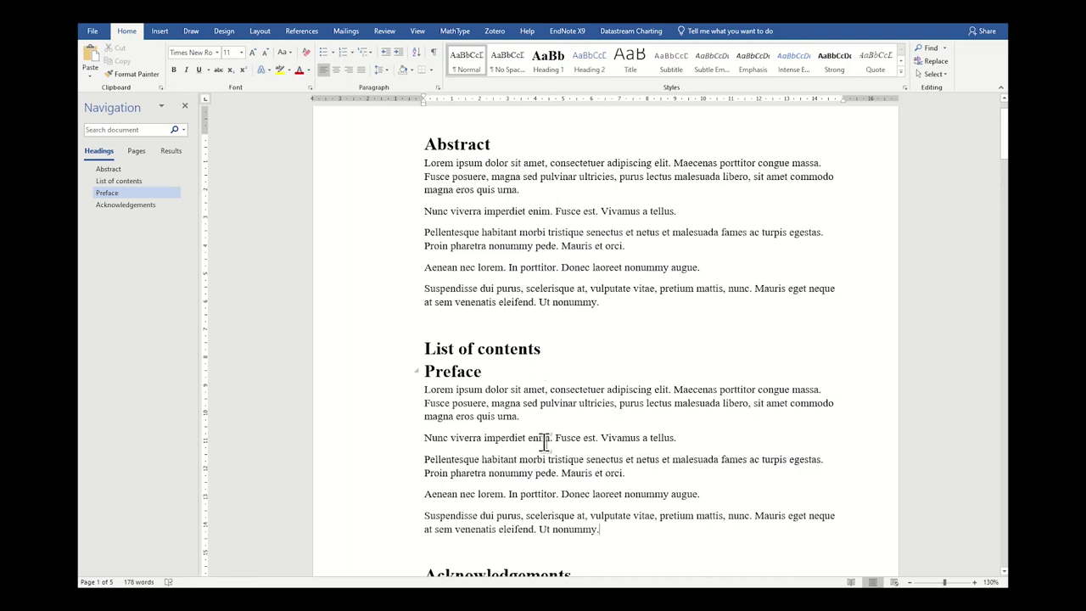
Step: Set the Abstract heading's font size to 16 and update the Heading 1 style to match it
key(ctrl+Home)
key(ctrl+shift+Down)
click(242, 53)
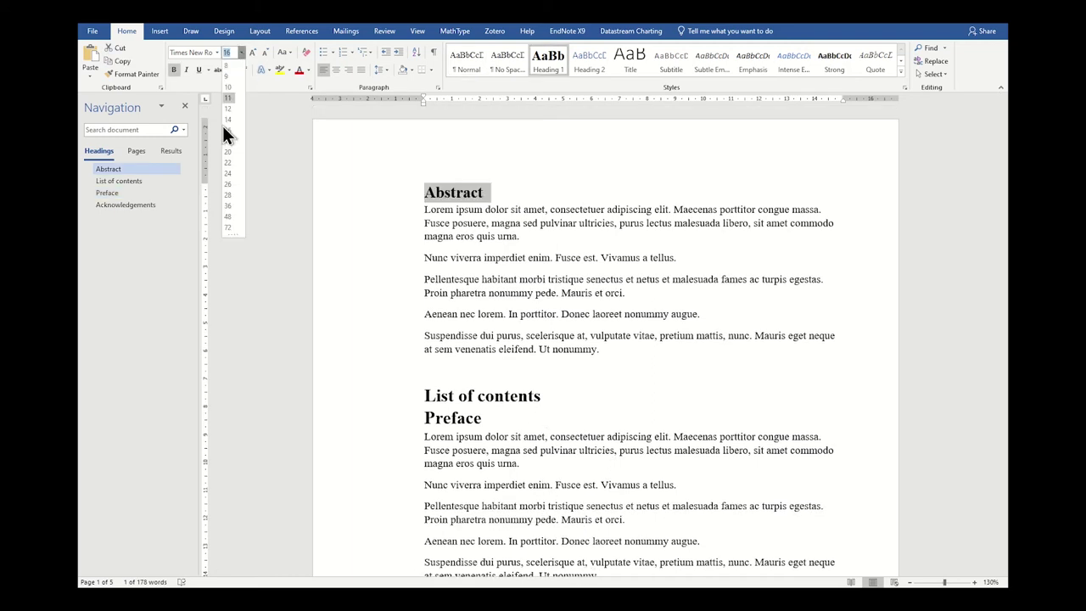
click(228, 131)
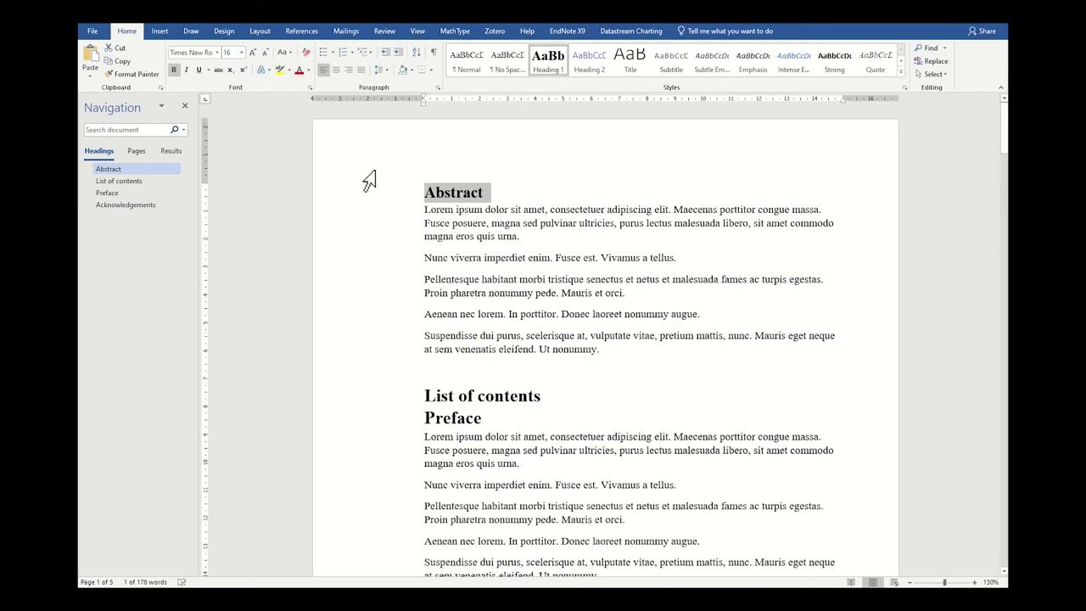
right_click(540, 61)
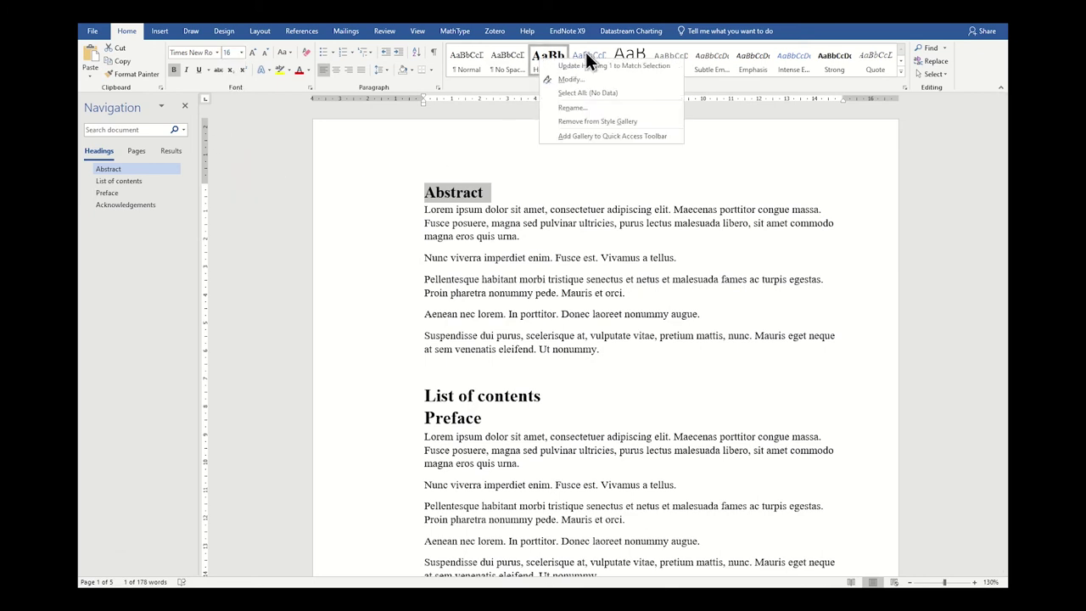
click(556, 66)
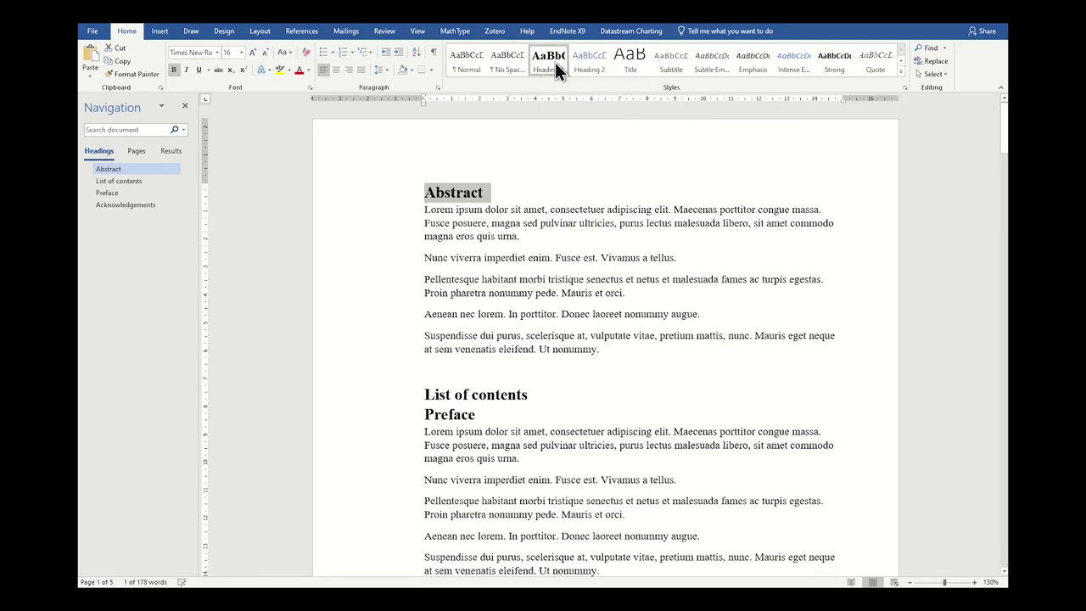
click(515, 194)
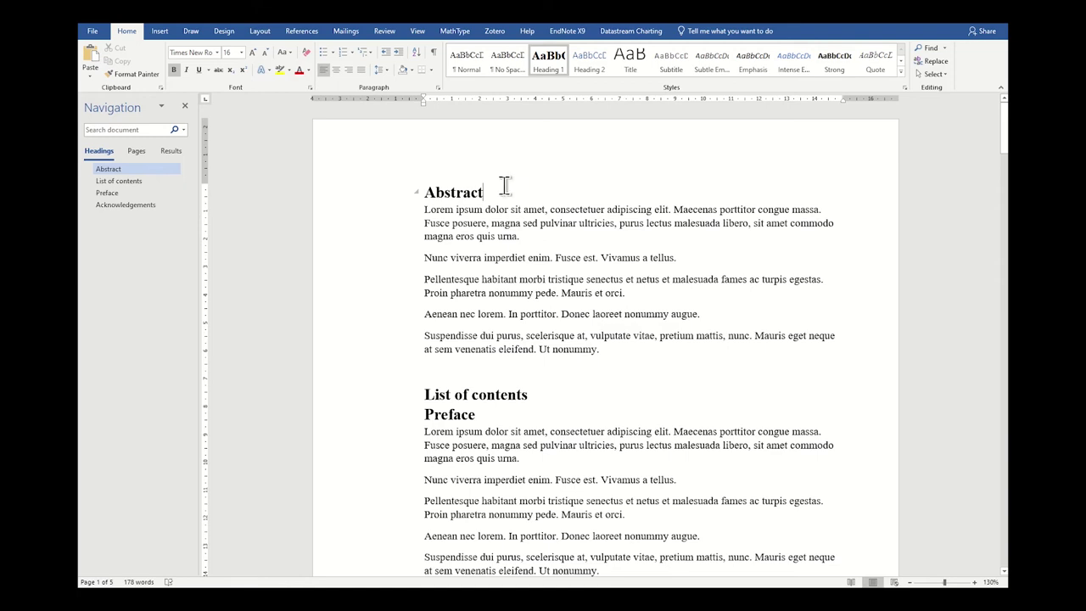
Step: Open the Heading 1 style's settings for modification
right_click(551, 55)
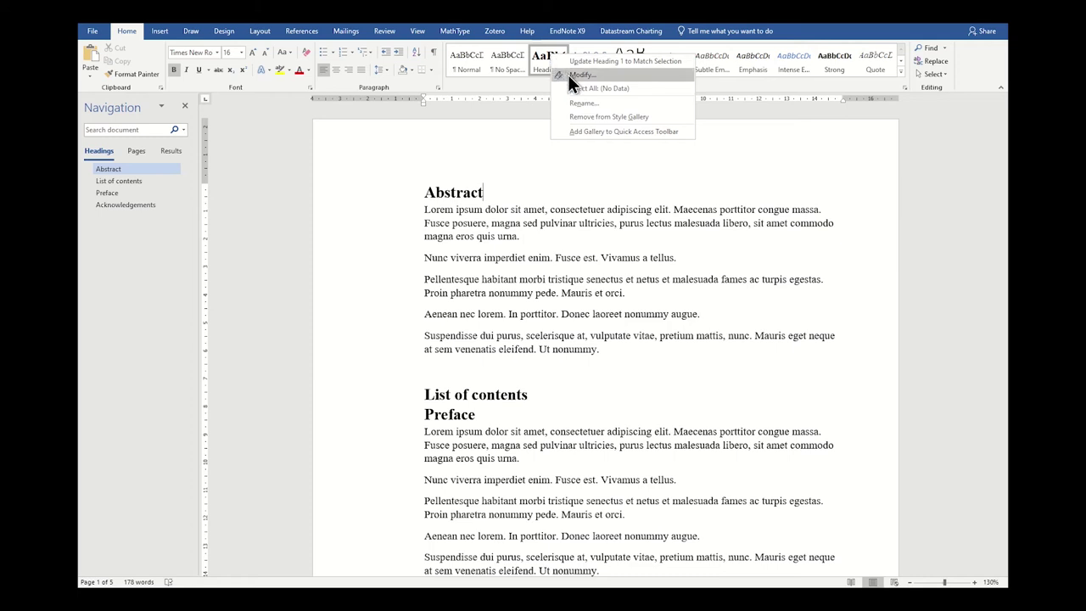
right_click(547, 57)
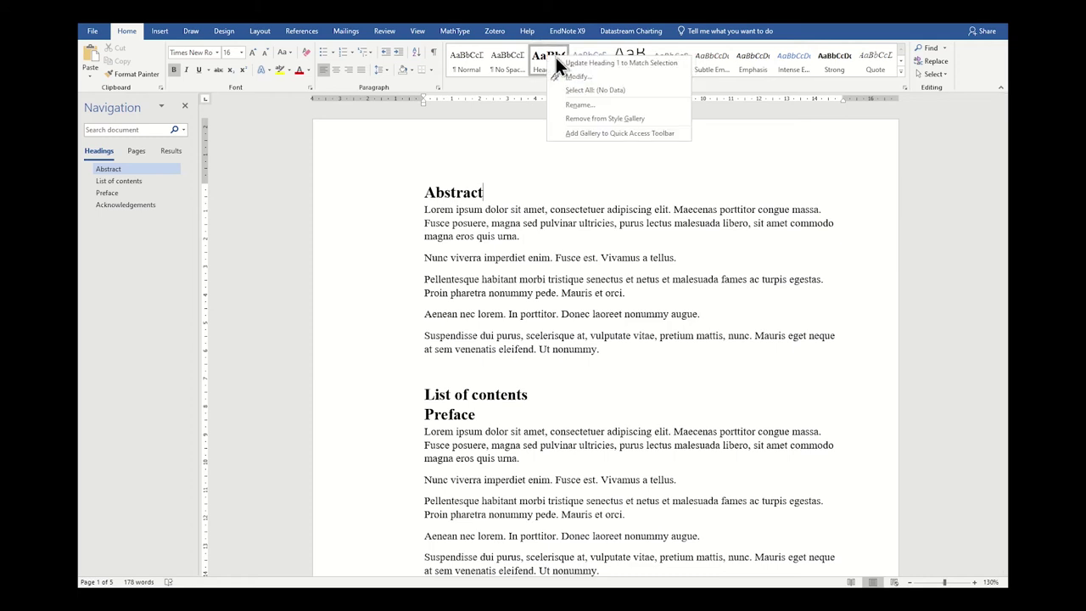
click(585, 77)
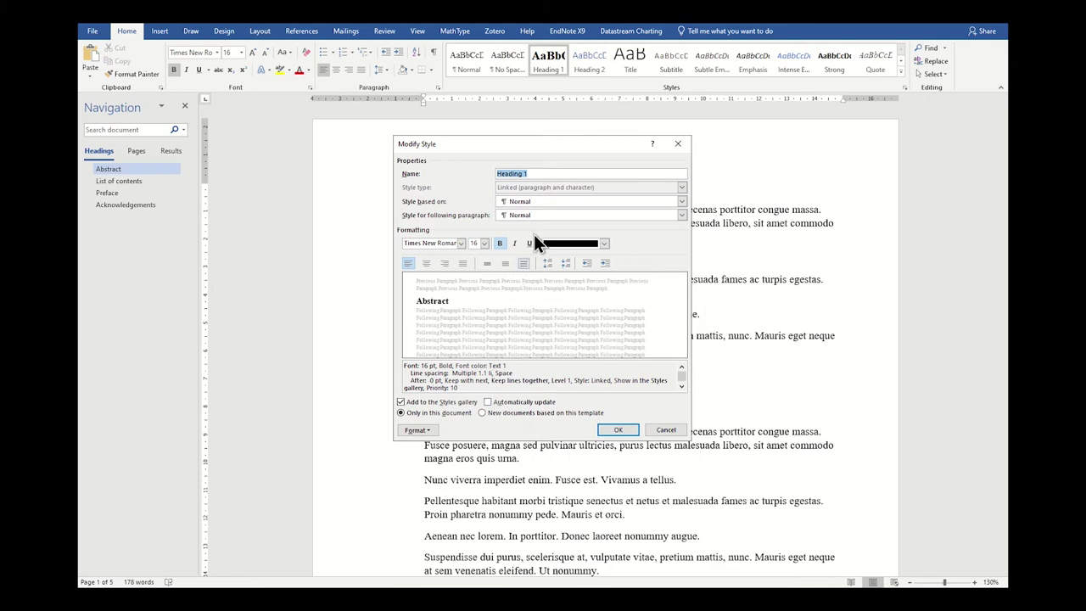
Step: Try basing the Heading 1 style on Heading 2, return its base to Normal, and look at the font colour choices
click(515, 200)
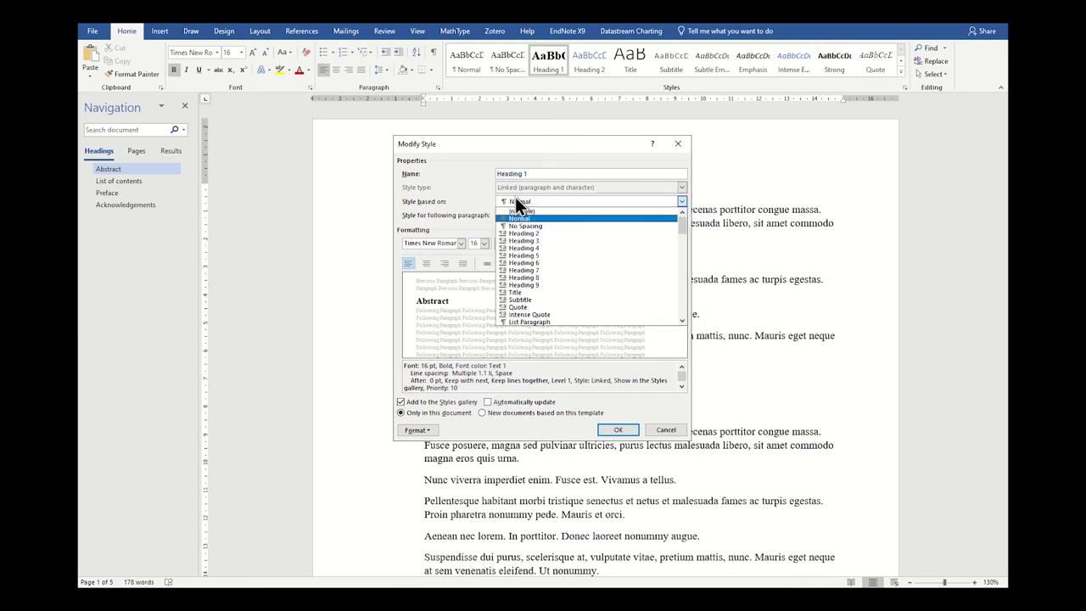
click(521, 234)
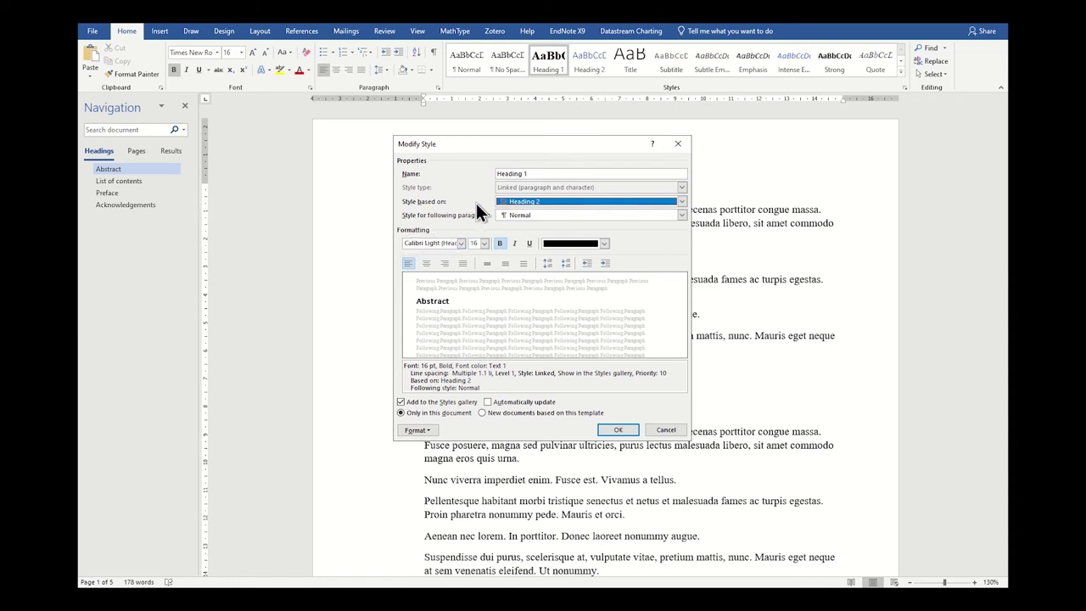
click(504, 202)
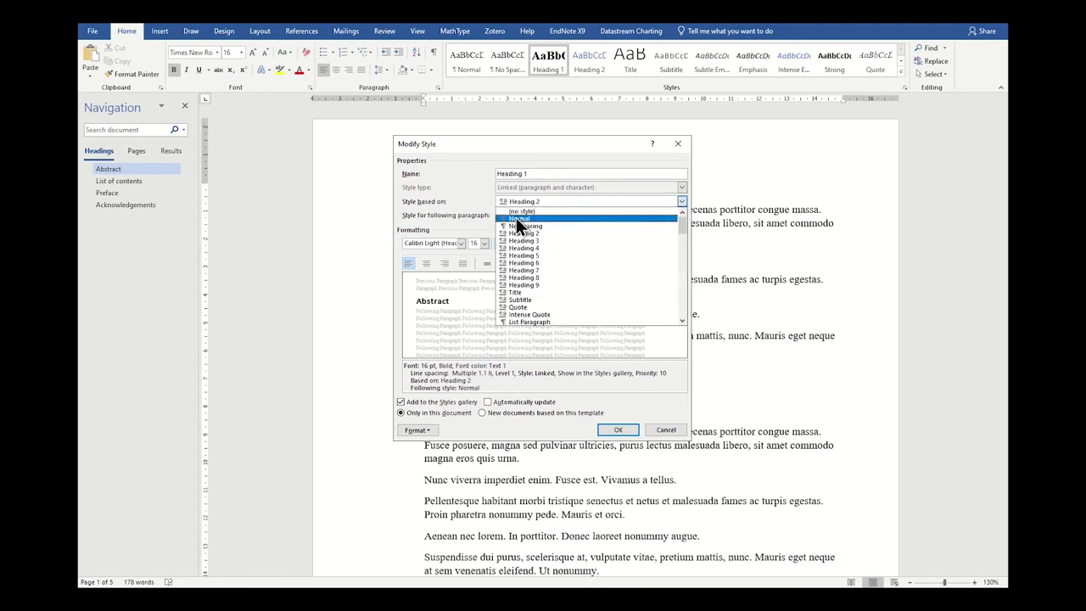
click(516, 218)
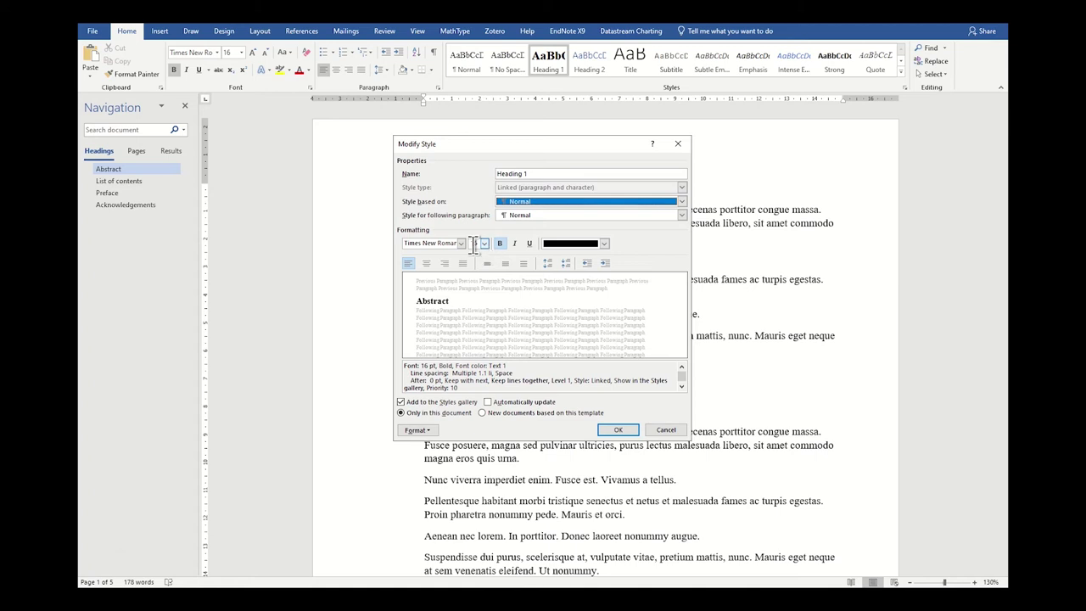
click(570, 241)
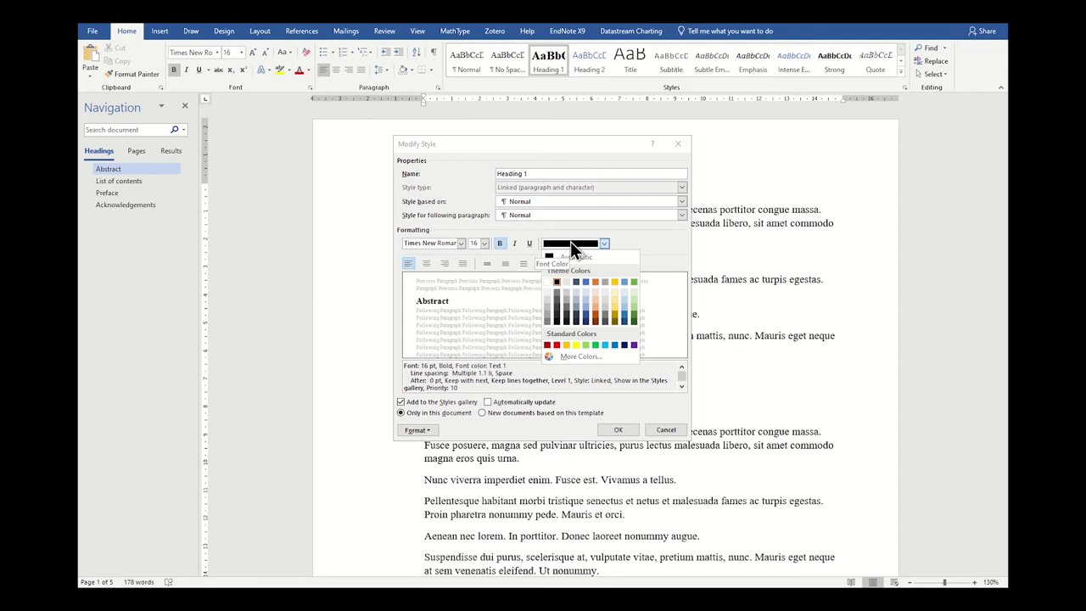
click(570, 241)
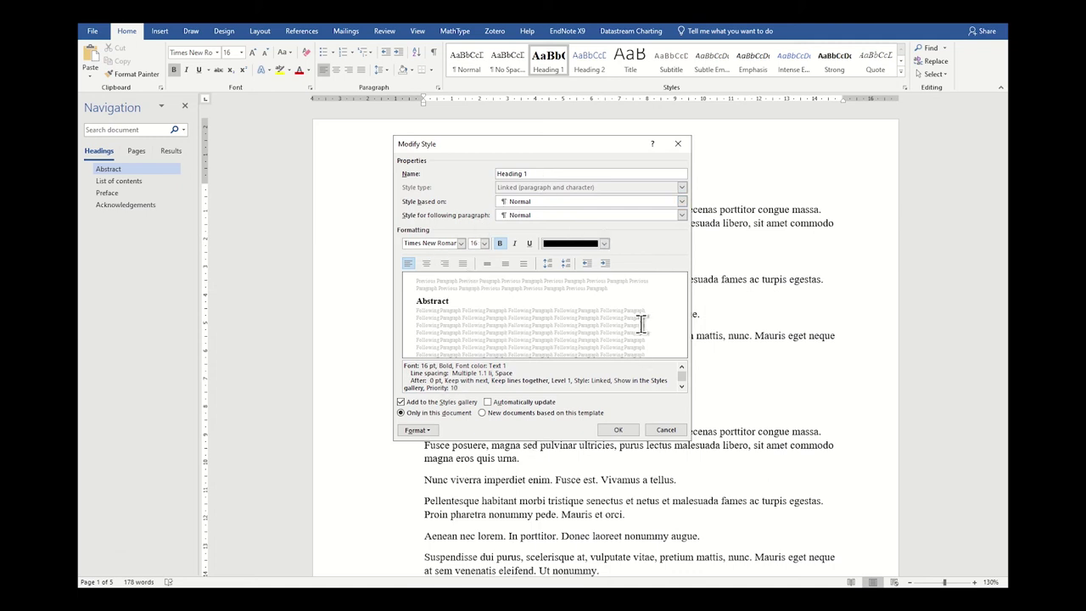
Step: Set the Heading 1 style's paragraph spacing to 12 pt before and 12 pt after
click(417, 431)
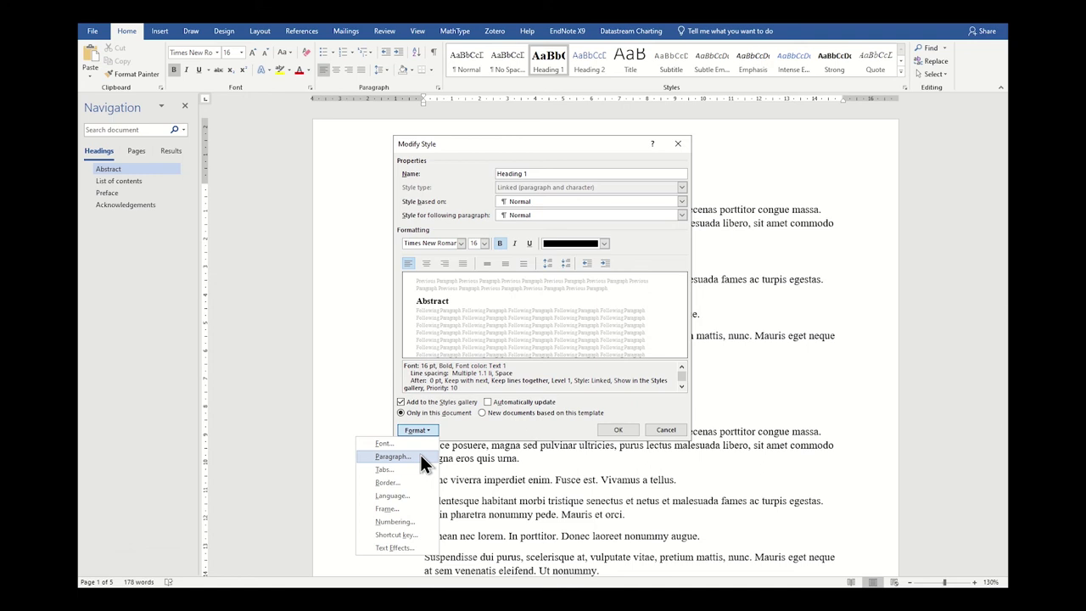
click(420, 455)
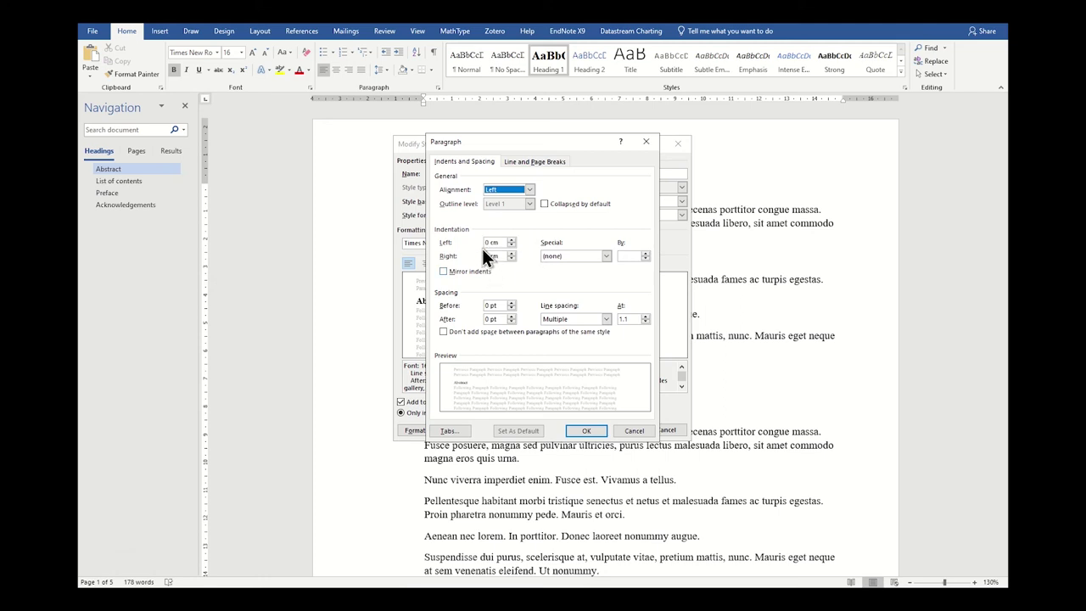
click(512, 303)
click(511, 316)
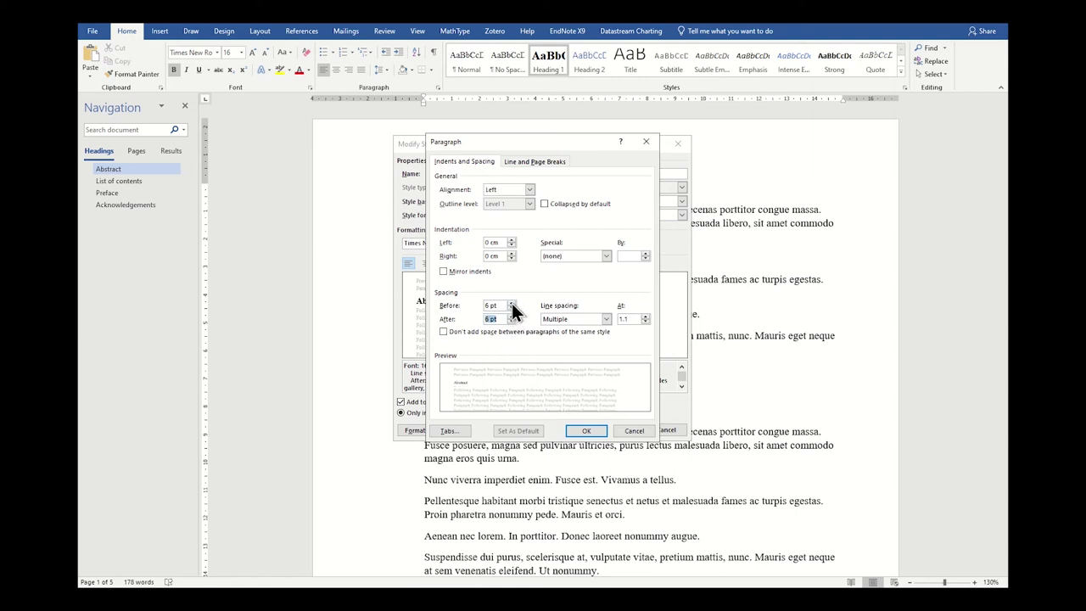
click(512, 303)
click(511, 316)
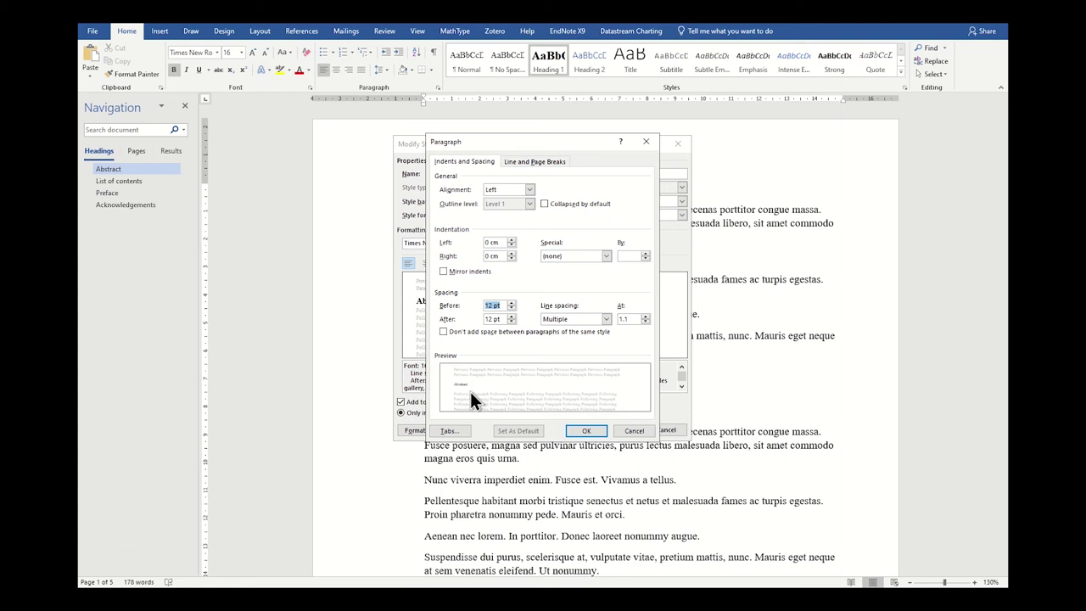
Step: Try Double and Multiple line spacing for the Heading 1 style
click(608, 319)
click(607, 319)
click(607, 318)
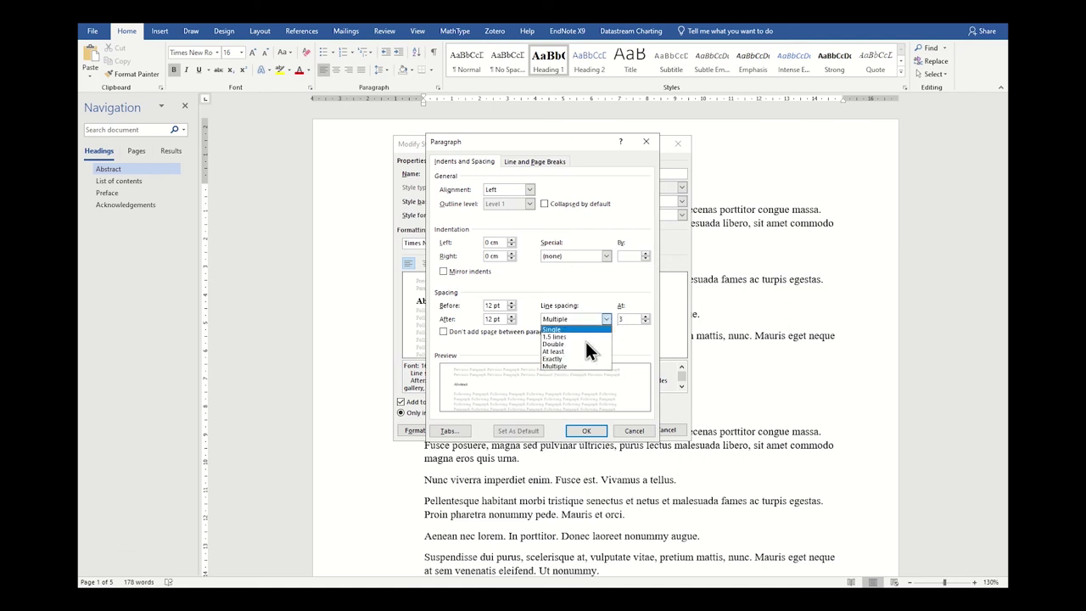
click(579, 345)
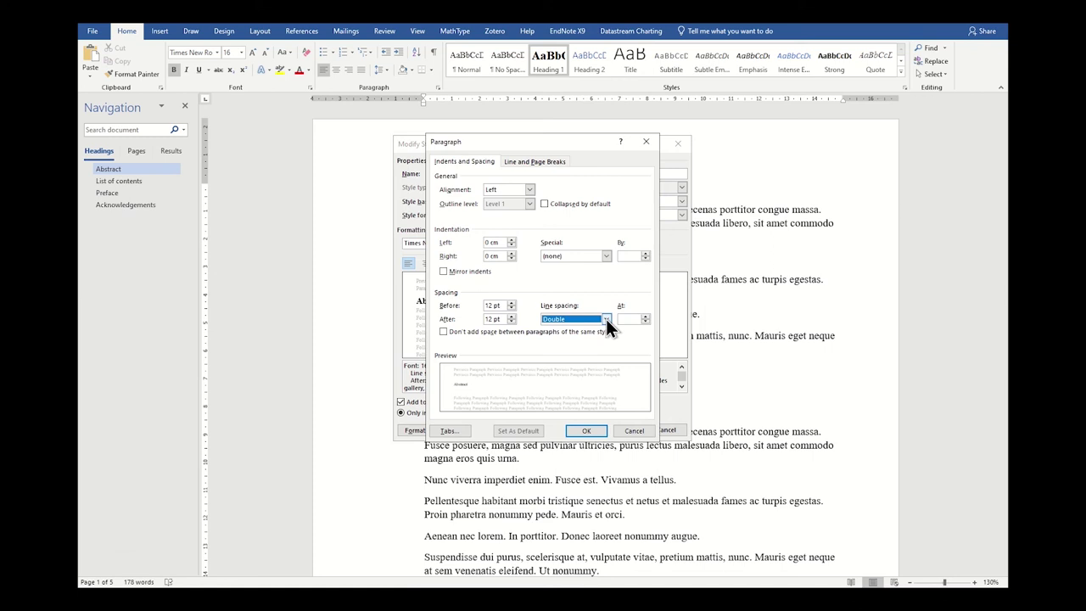
click(605, 319)
click(559, 366)
click(630, 318)
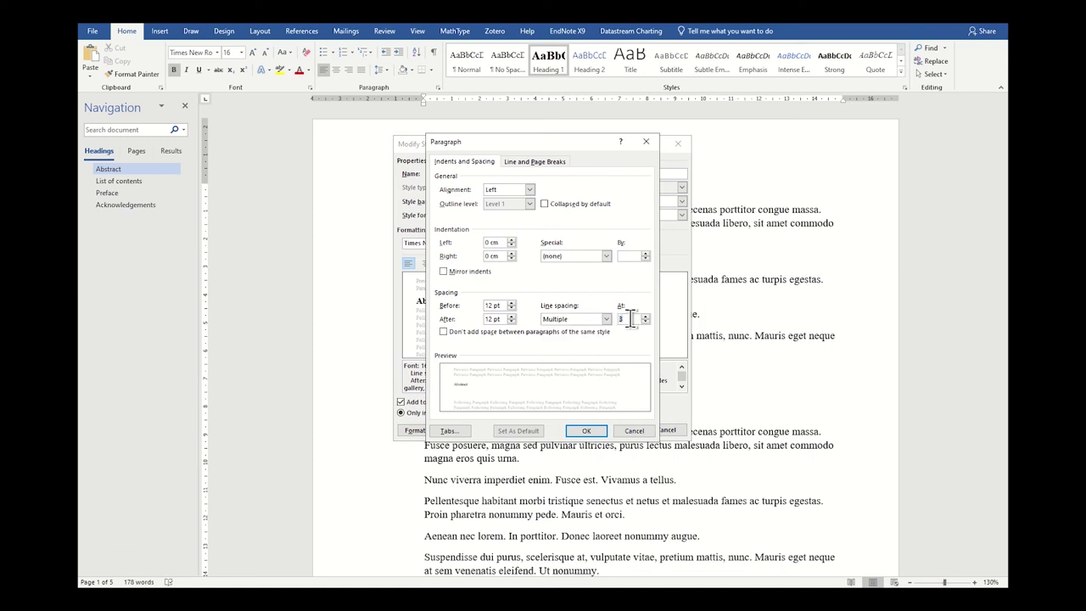
key(BackSpace)
text(2.5)
key(shift+Tab)
Step: Set the Heading 1 style's line spacing to Single and apply the style changes
click(606, 319)
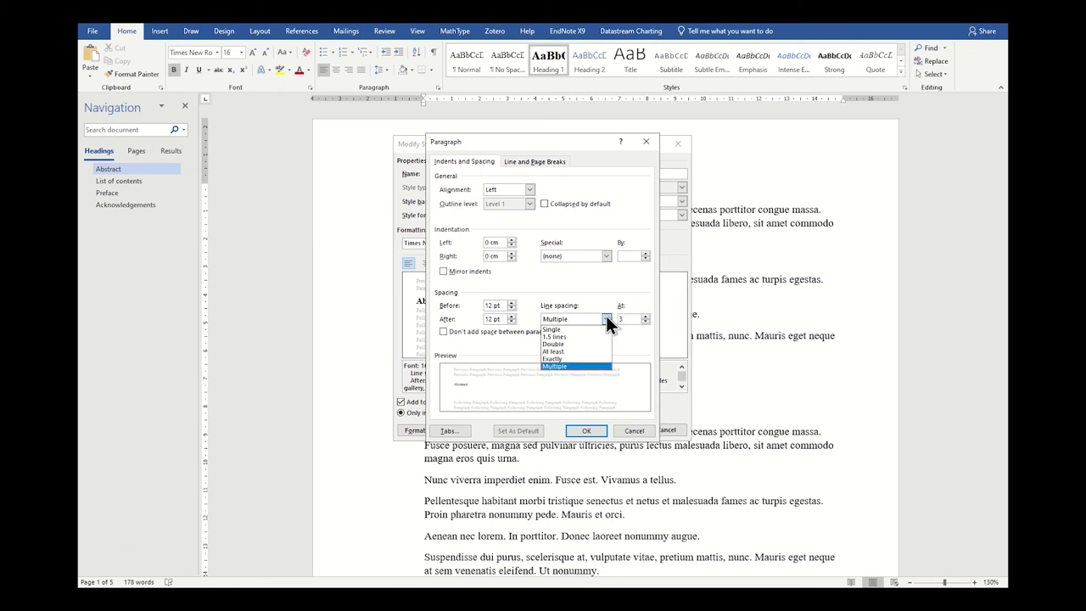
click(552, 329)
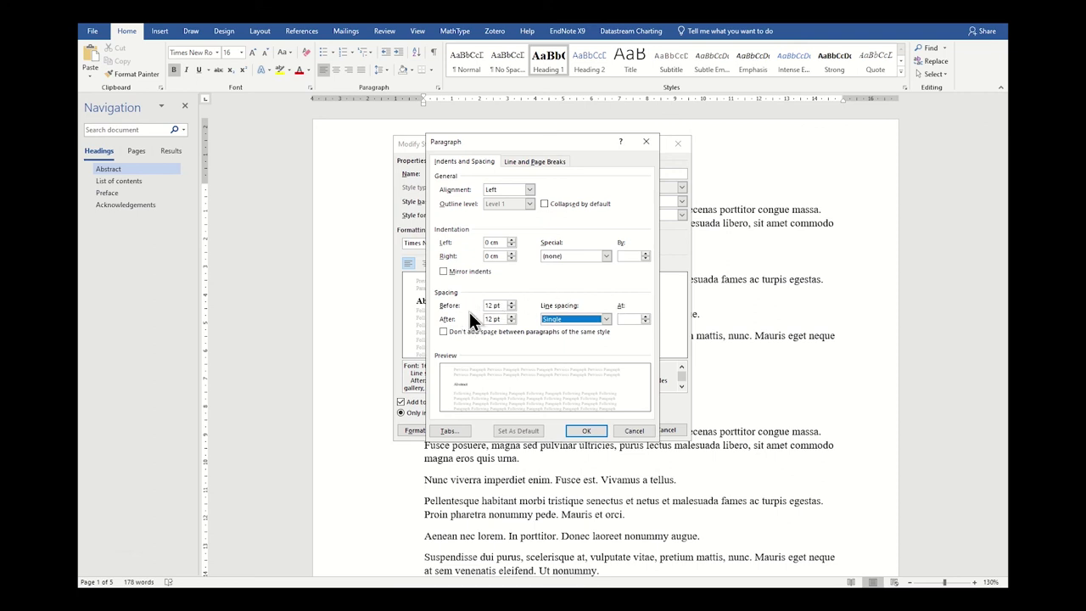
click(595, 429)
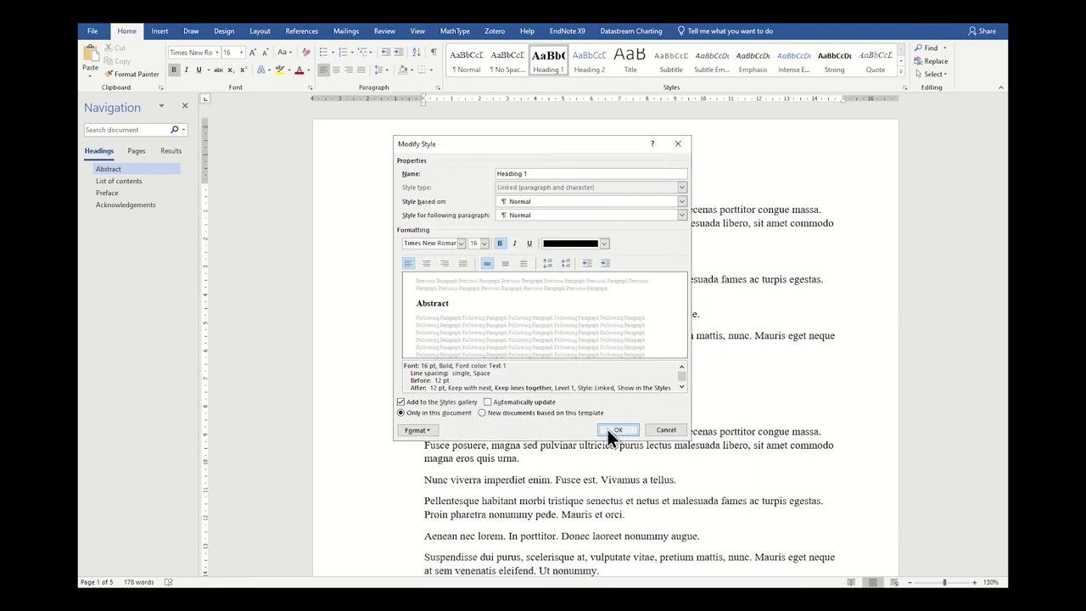
click(614, 430)
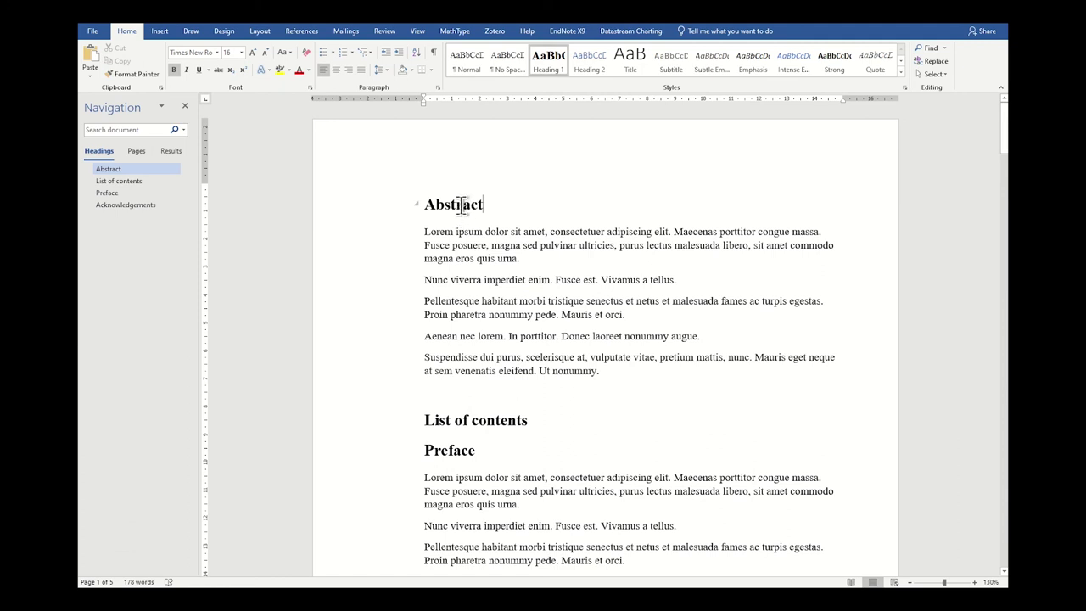
Step: Check which styles the Preface heading, Abstract body text and Abstract heading use, and view the full range of available styles
click(457, 449)
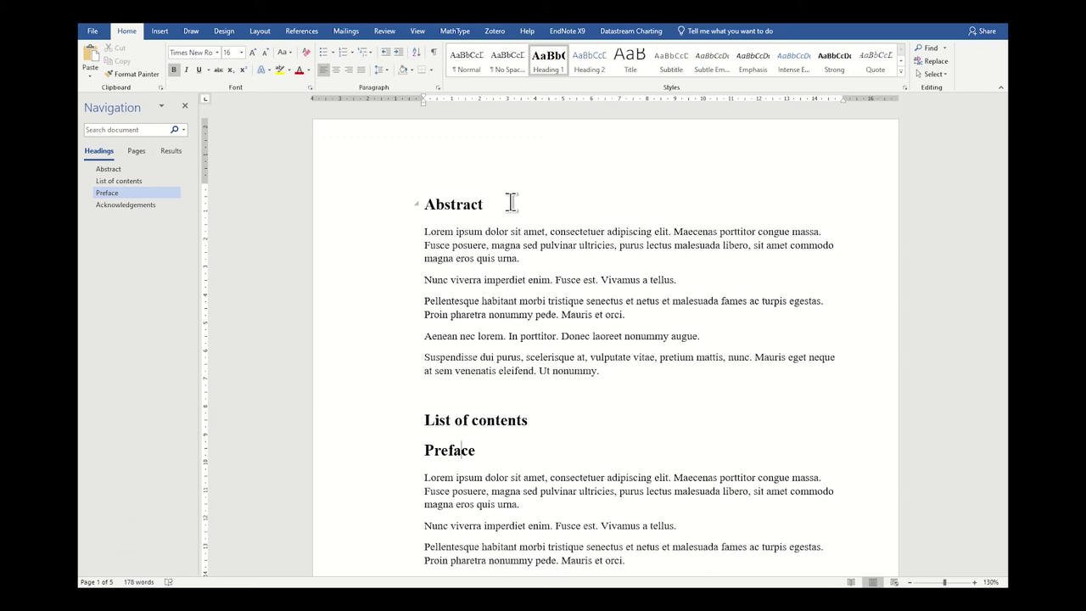
click(539, 260)
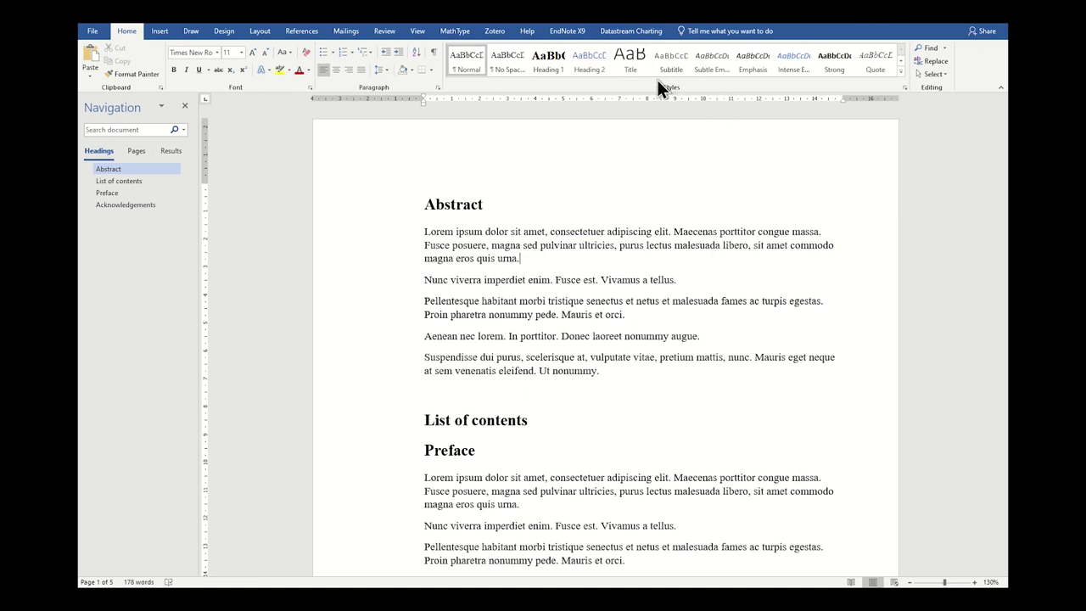
click(499, 205)
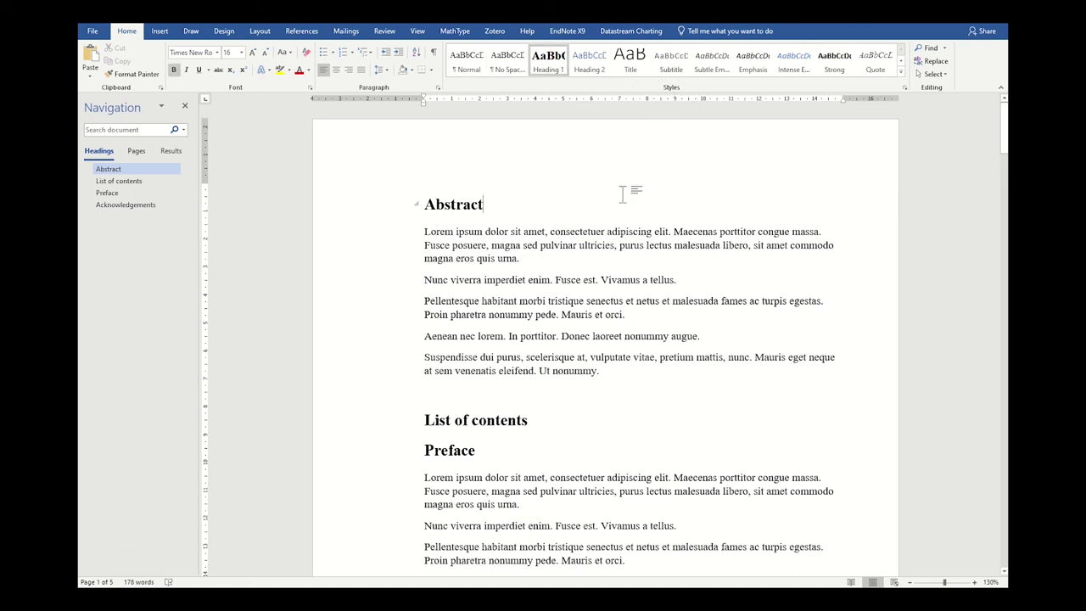
click(901, 75)
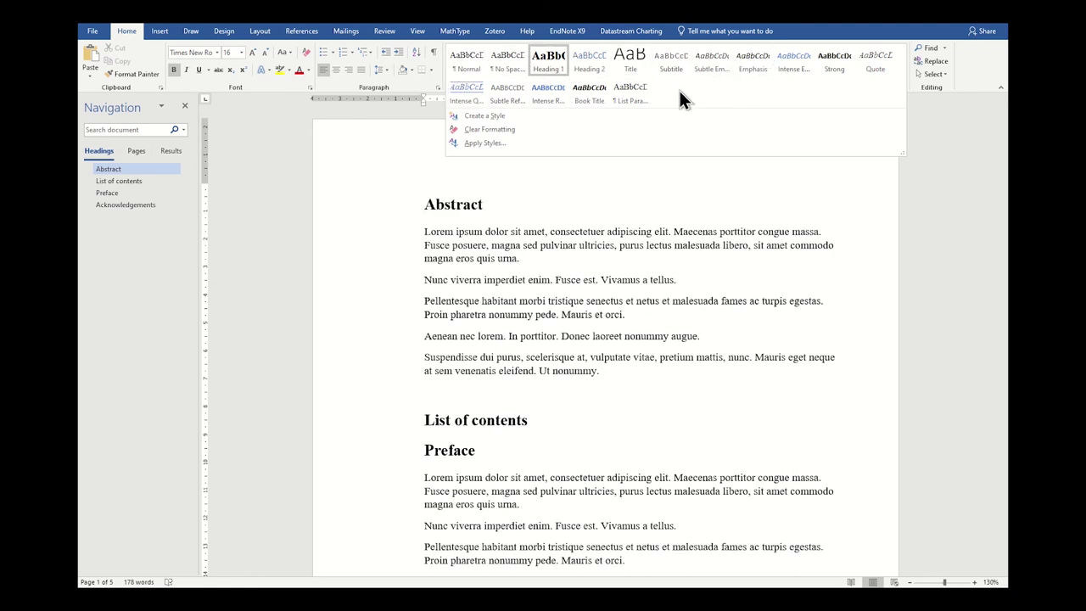
click(925, 124)
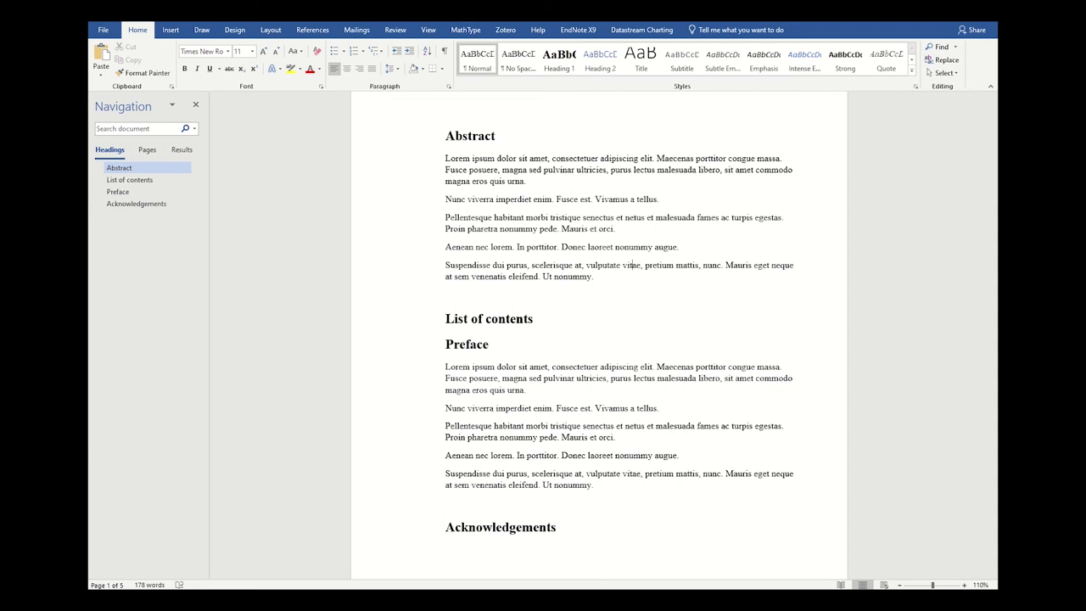
Step: Add "Sub heading example" in Heading 2 style beneath the Acknowledgements title, followed by an empty Heading 3 paragraph
click(644, 508)
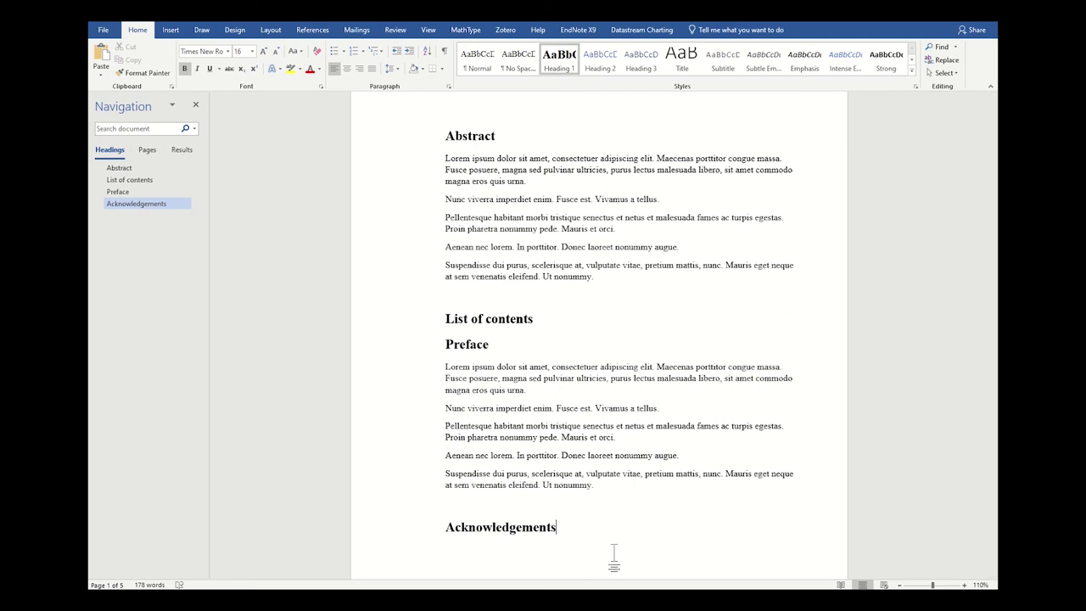
key(Return)
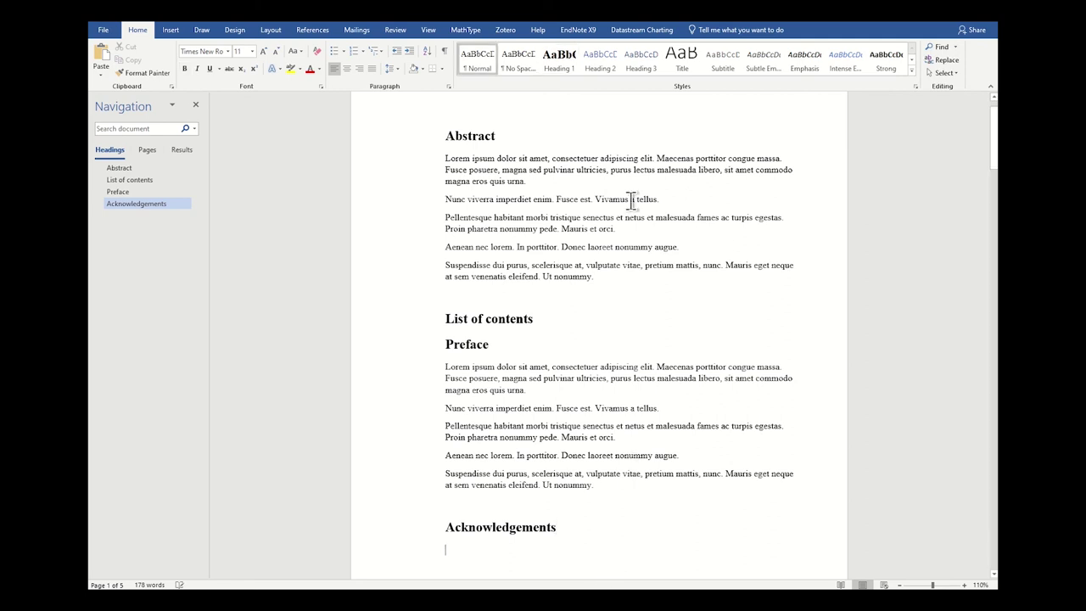
click(604, 60)
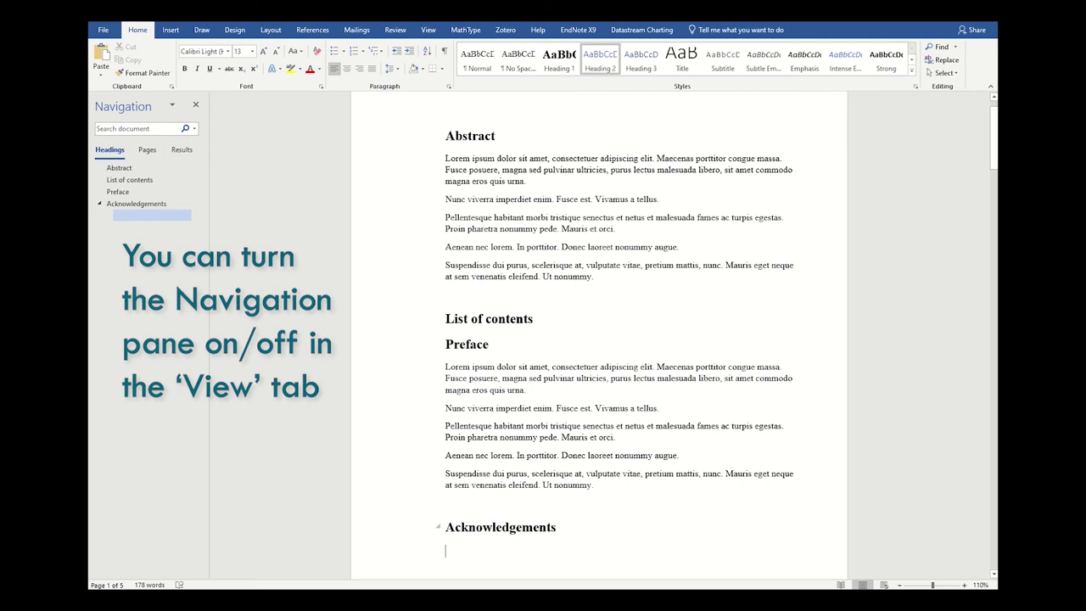
text(Sub heading example)
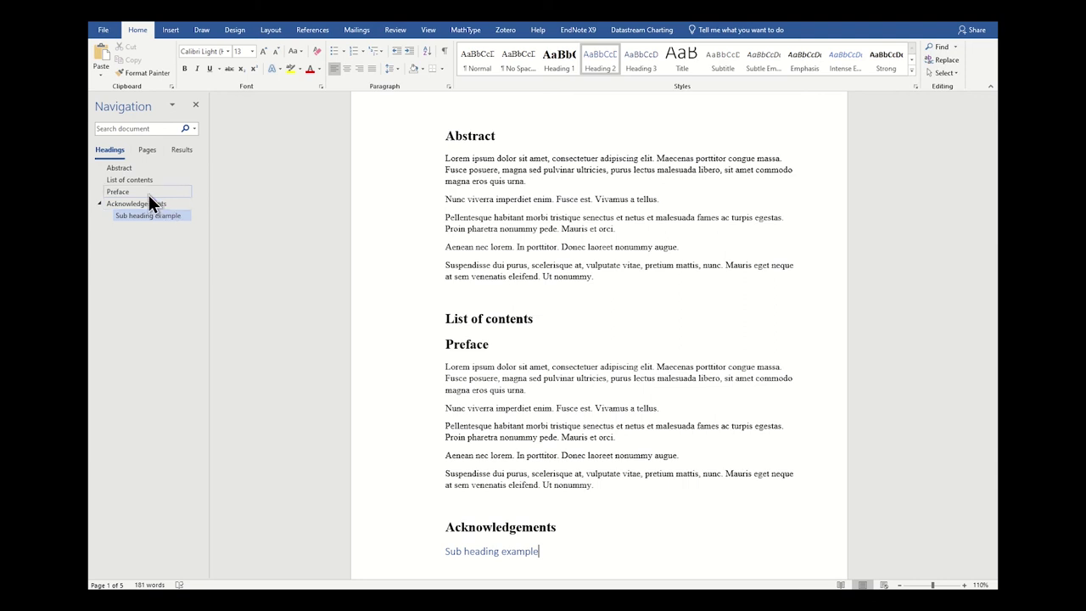
key(Return)
click(641, 59)
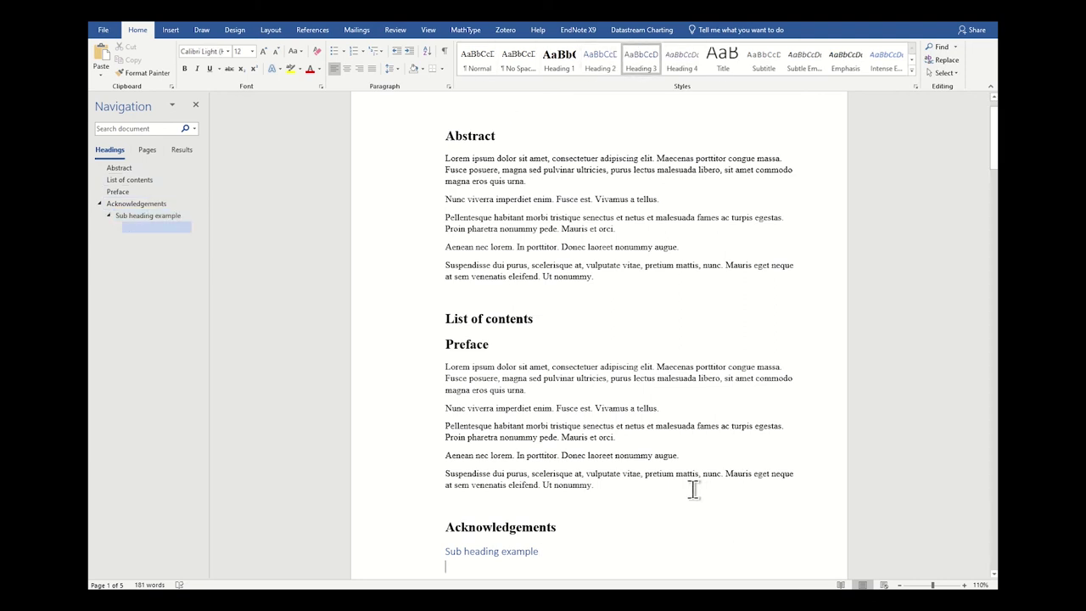
Step: Jump between Acknowledgements and its sub heading through the heading outline, and place the cursor at the end of the sub heading
click(139, 203)
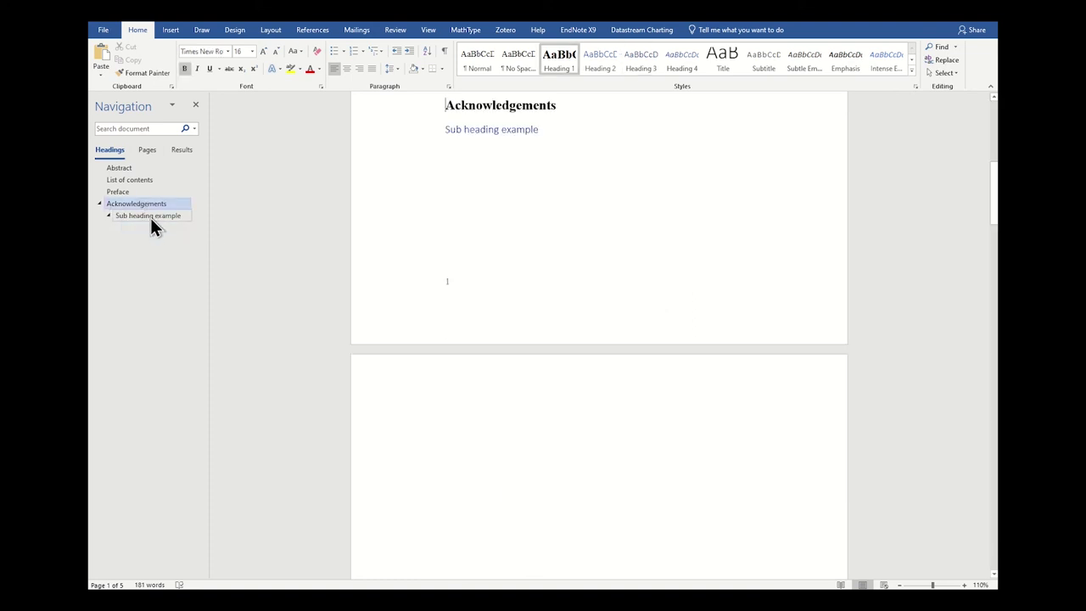
click(153, 217)
click(151, 204)
scroll(575, 238, up, 2)
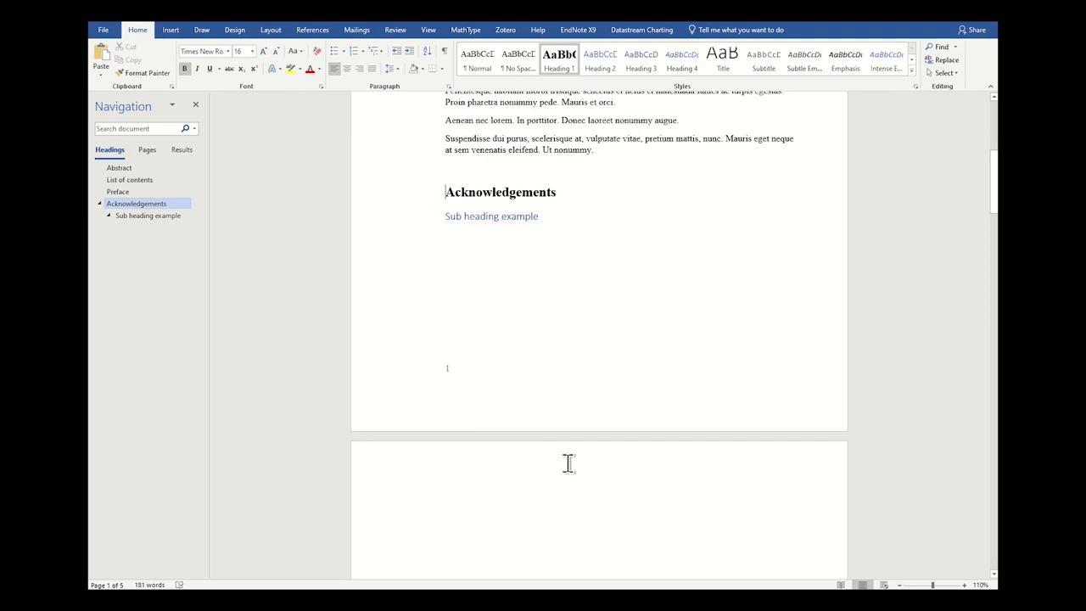
click(598, 404)
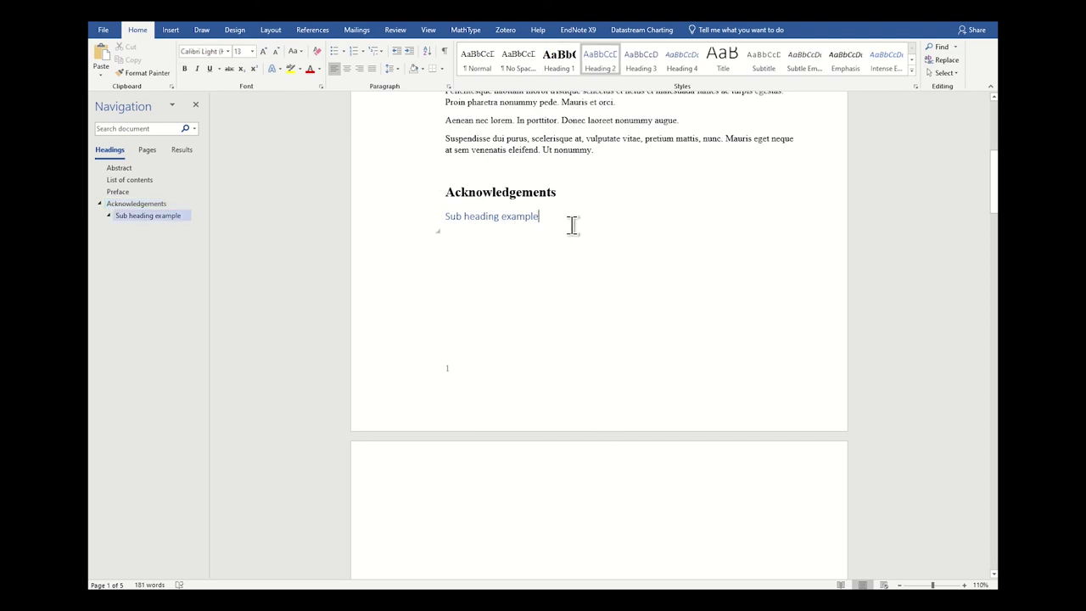
drag(544, 216, 448, 189)
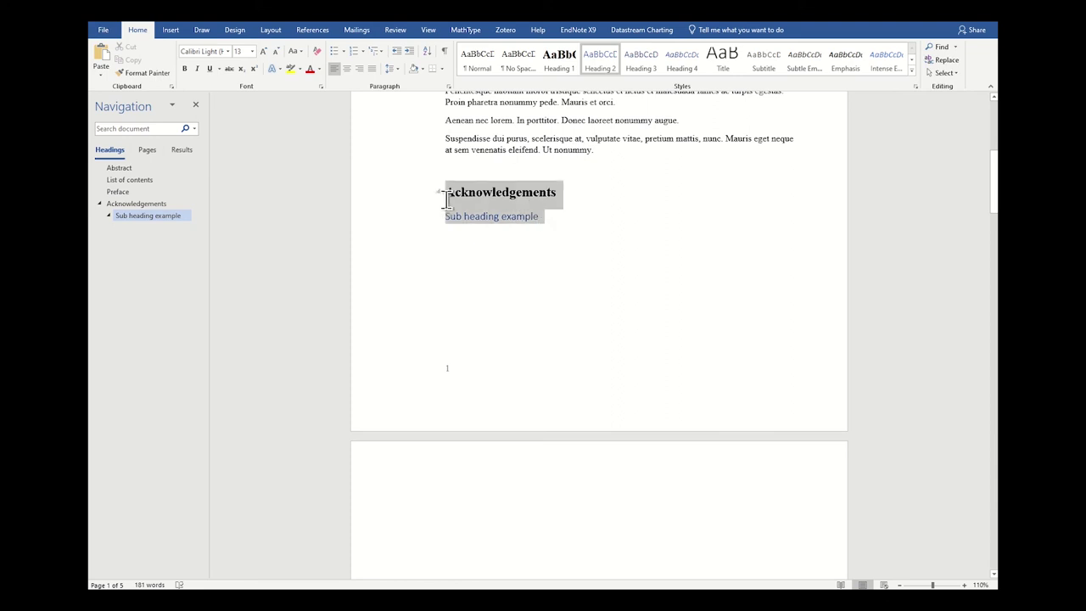
click(547, 221)
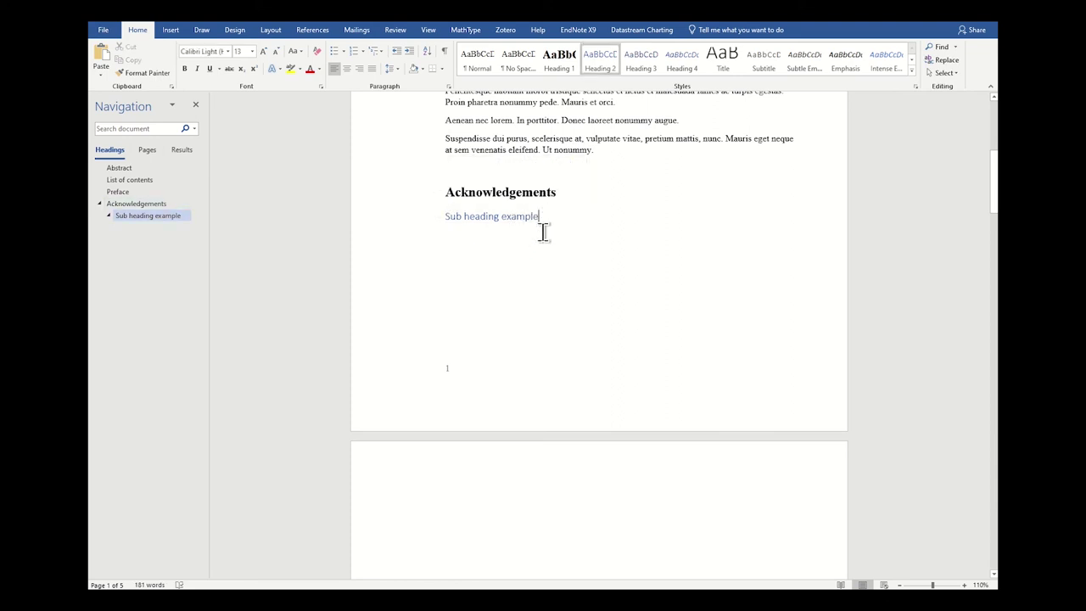